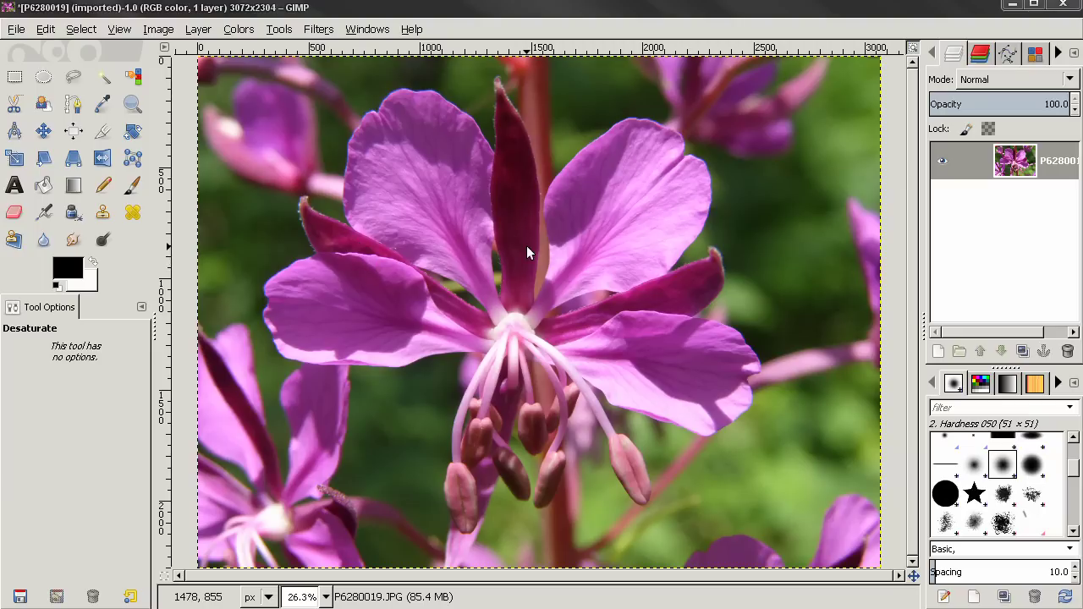
pyautogui.click(240, 29)
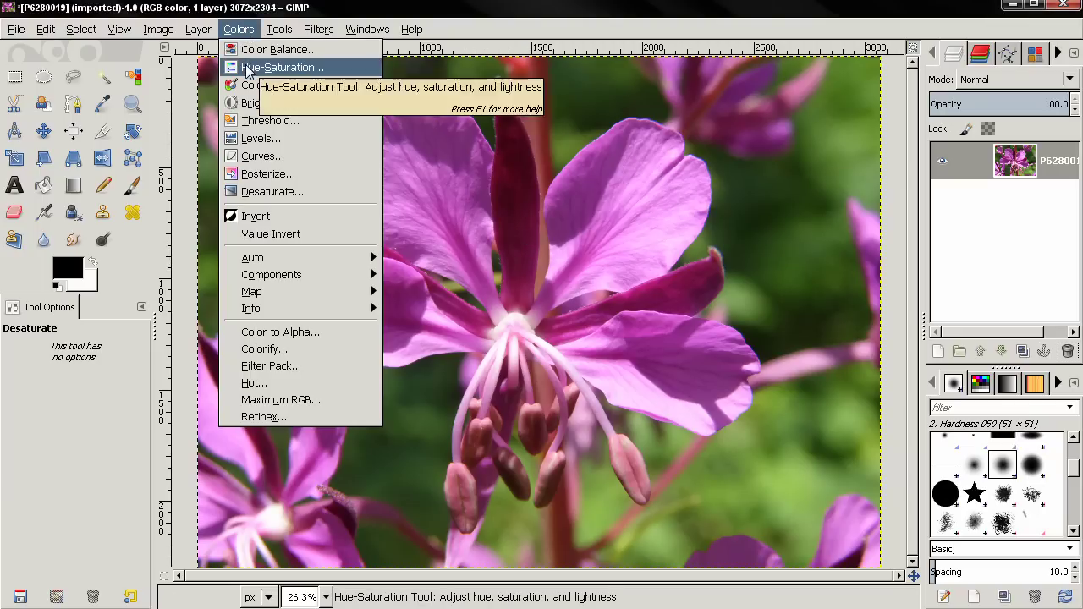
pyautogui.click(247, 68)
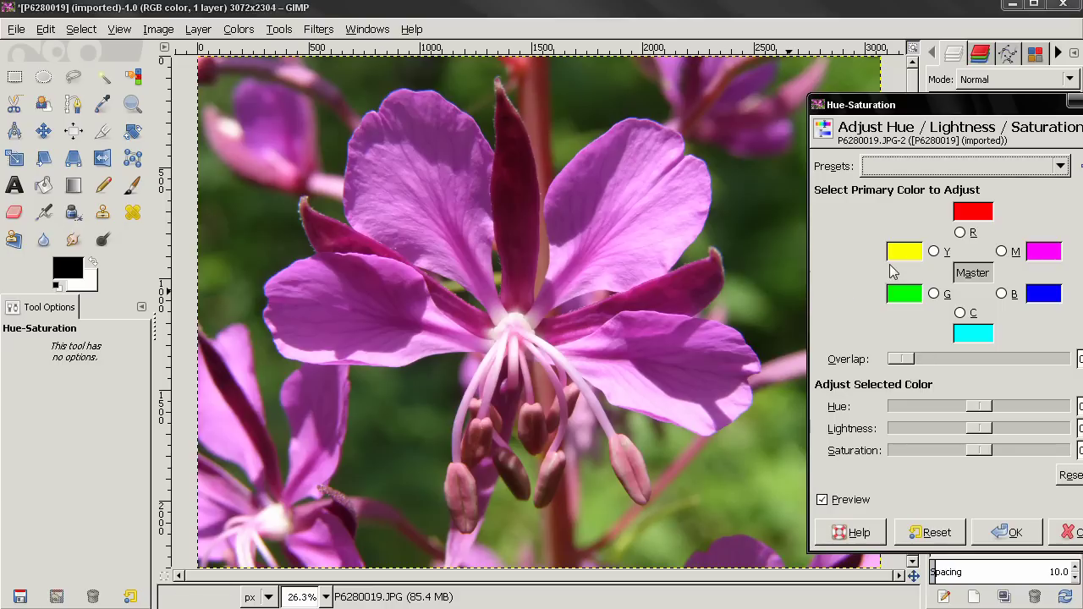
pyautogui.click(932, 257)
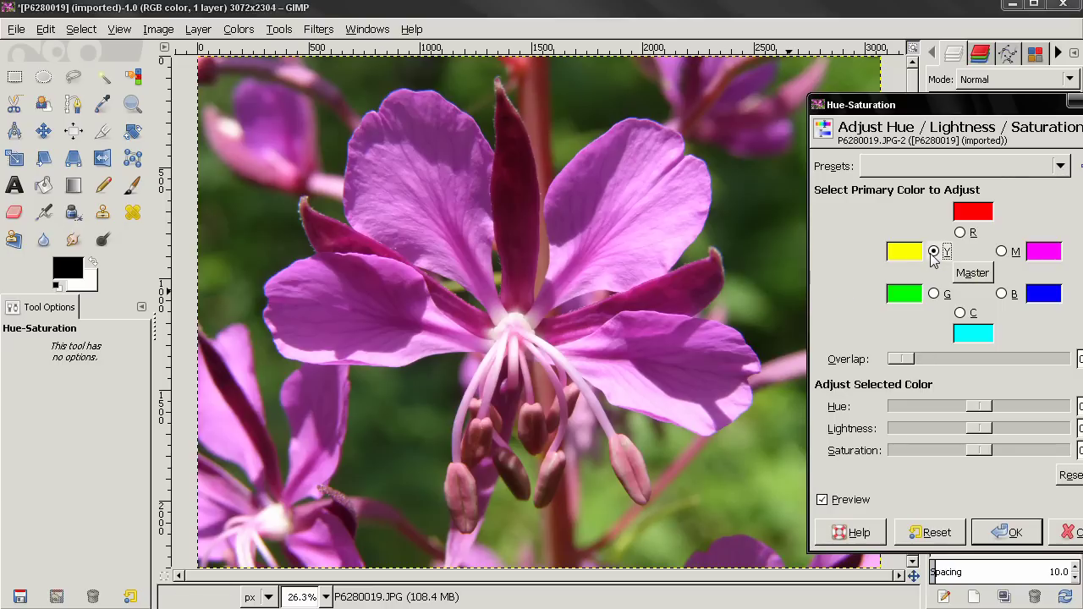
pyautogui.moveTo(979, 450); pyautogui.dragTo(901, 451)
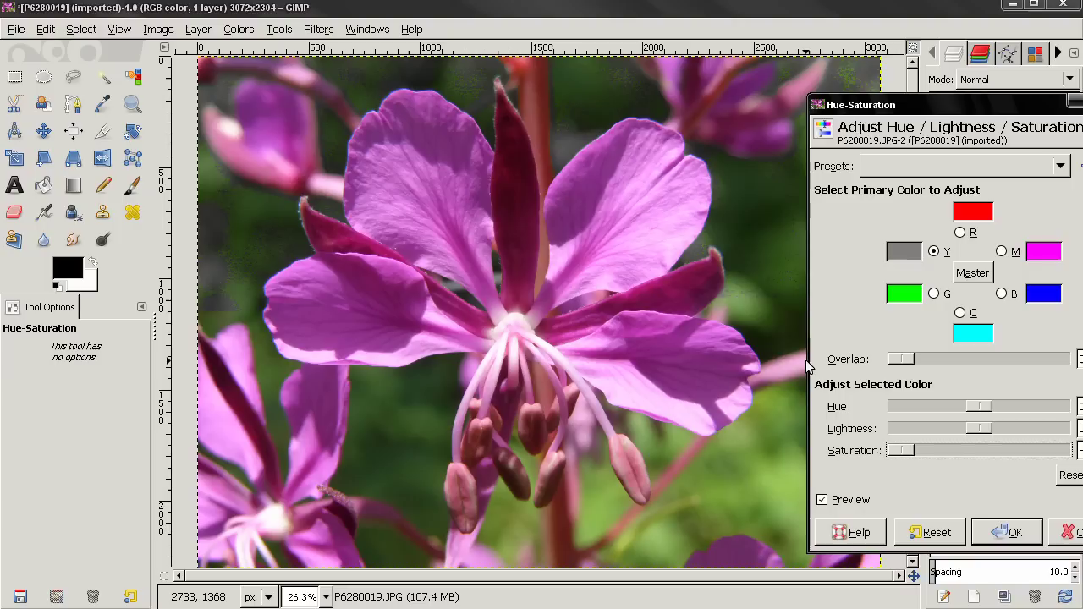
pyautogui.click(935, 294)
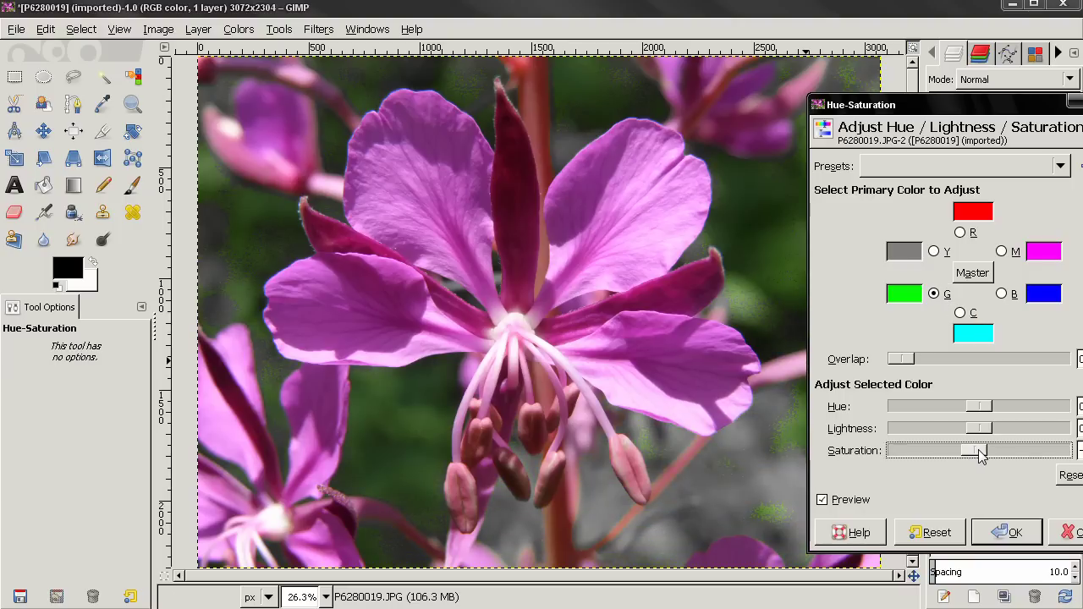
pyautogui.moveTo(981, 450); pyautogui.dragTo(872, 452)
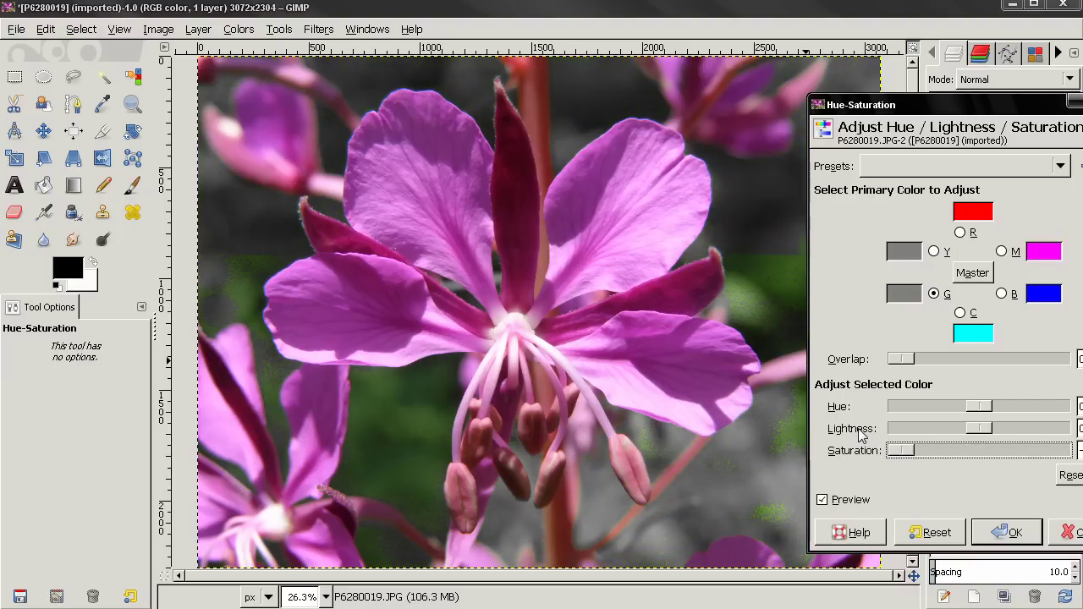
pyautogui.click(1016, 532)
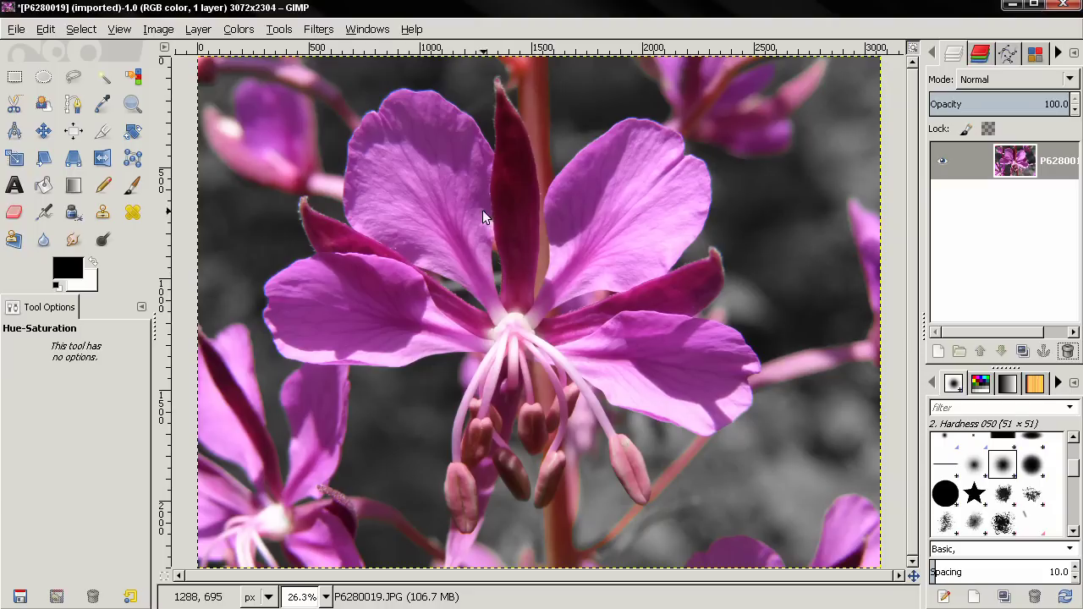
pyautogui.hotkey('ctrl', 'z')
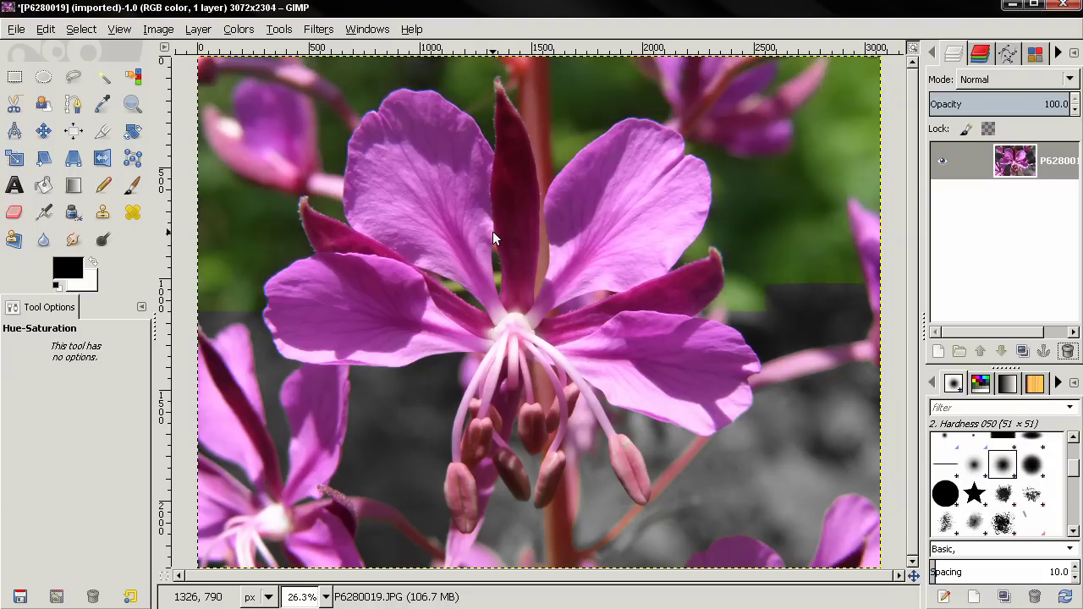
pyautogui.hotkey('ctrl', 'y')
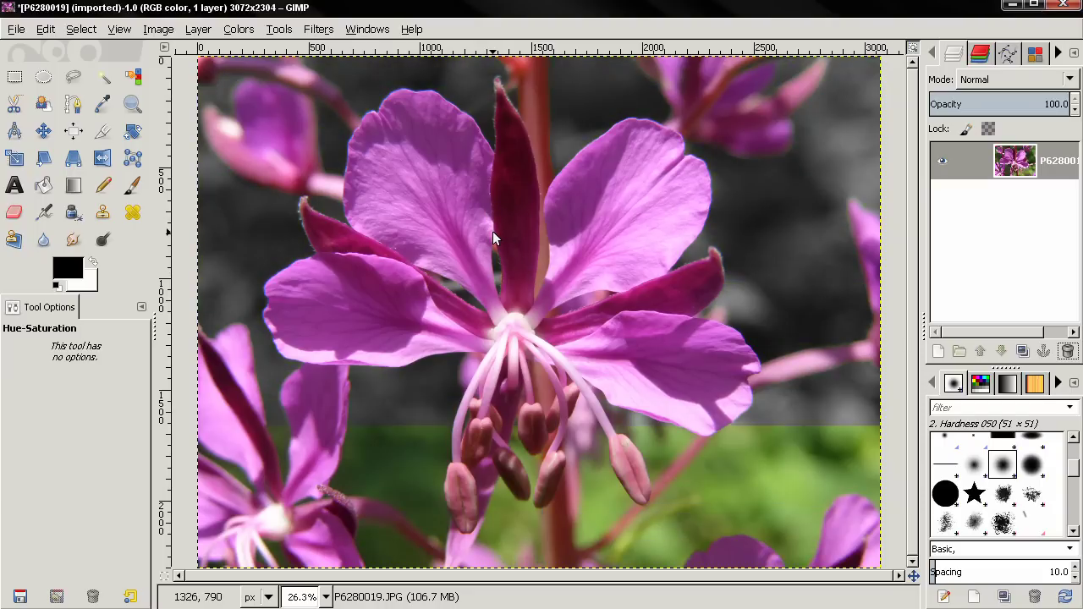
pyautogui.hotkey('ctrl', 'z')
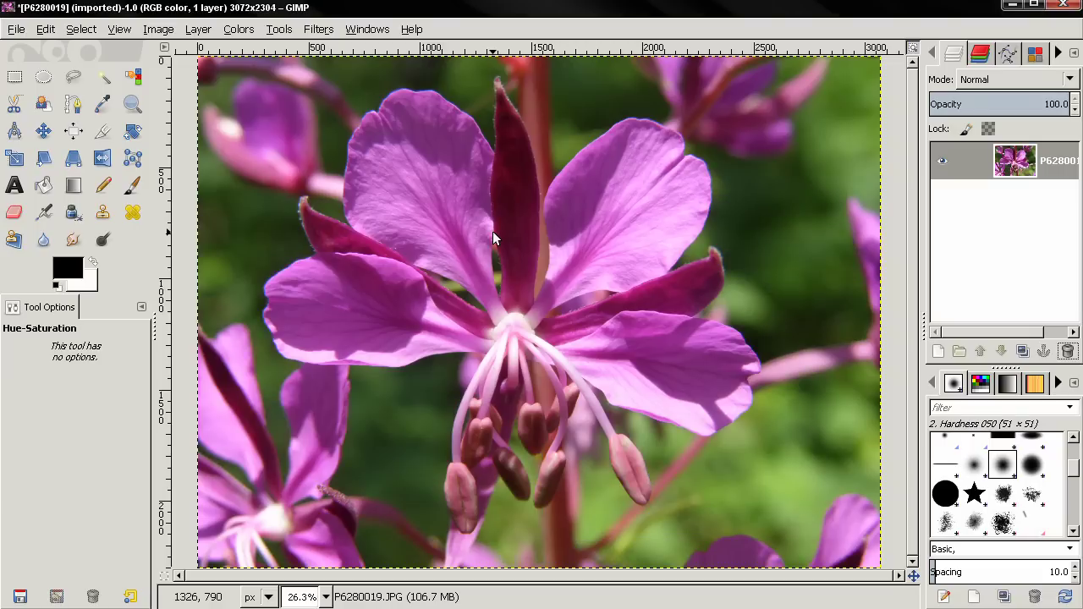
pyautogui.hotkey('ctrl', 'y')
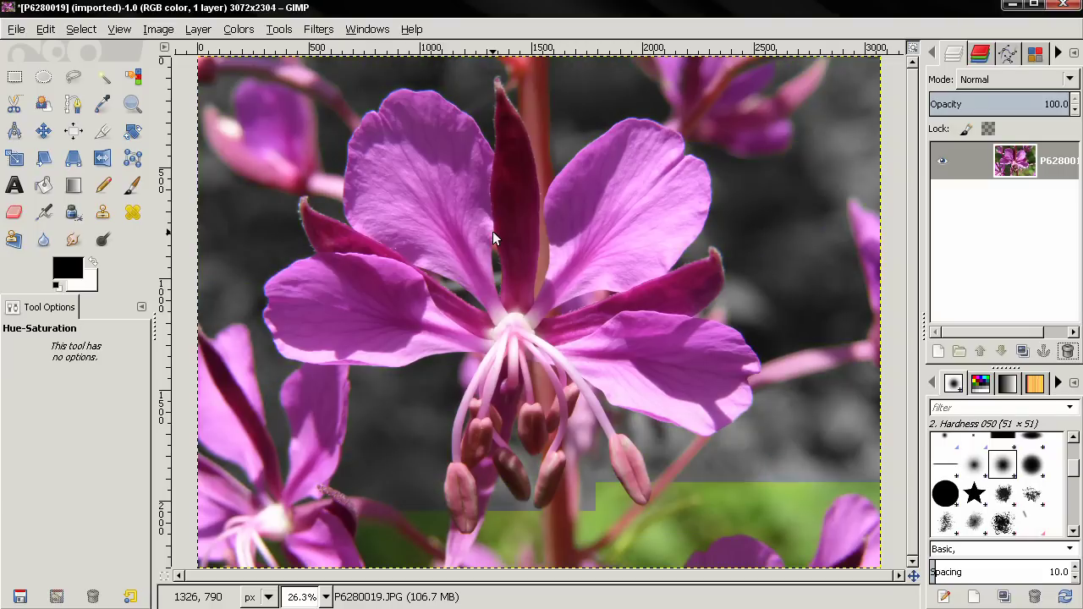
pyautogui.hotkey('ctrl', 'z')
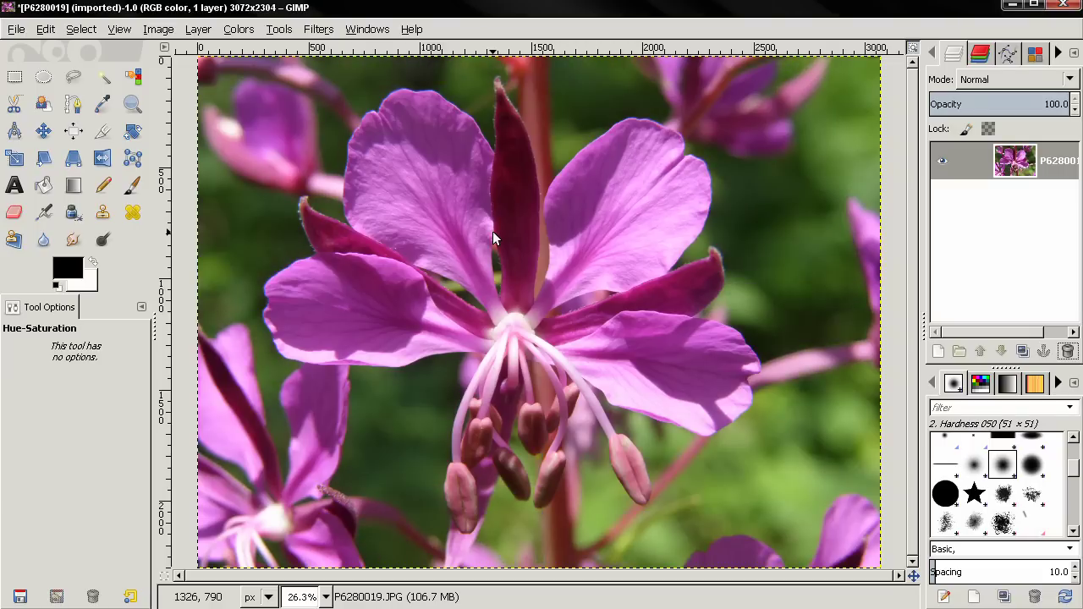
# - Open Colors > Hue-Saturation and cancel it, leaving the photo in full colour
pyautogui.click(241, 30)
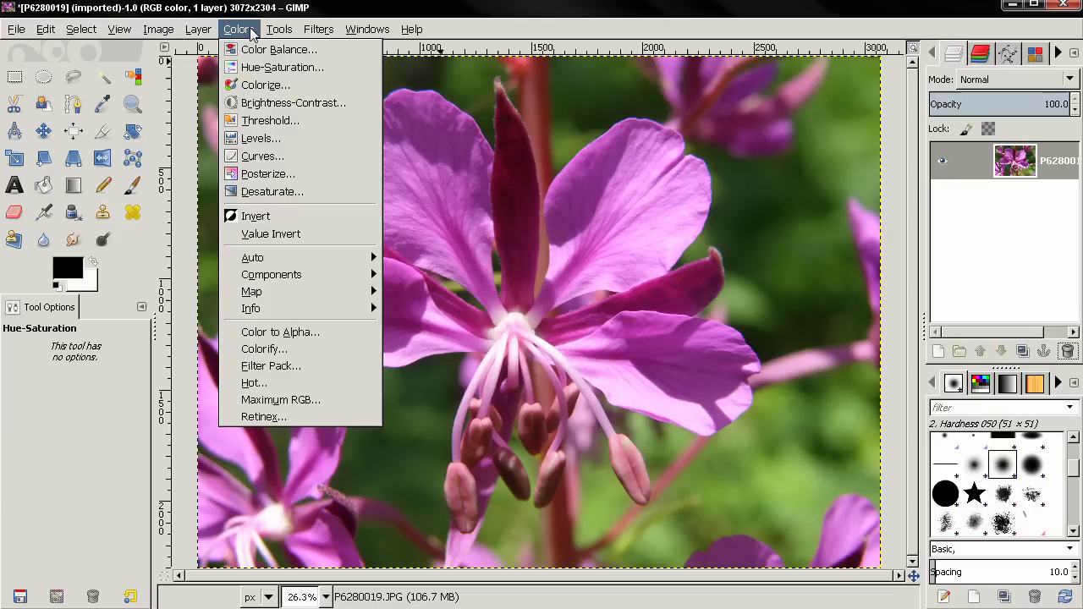
pyautogui.click(249, 66)
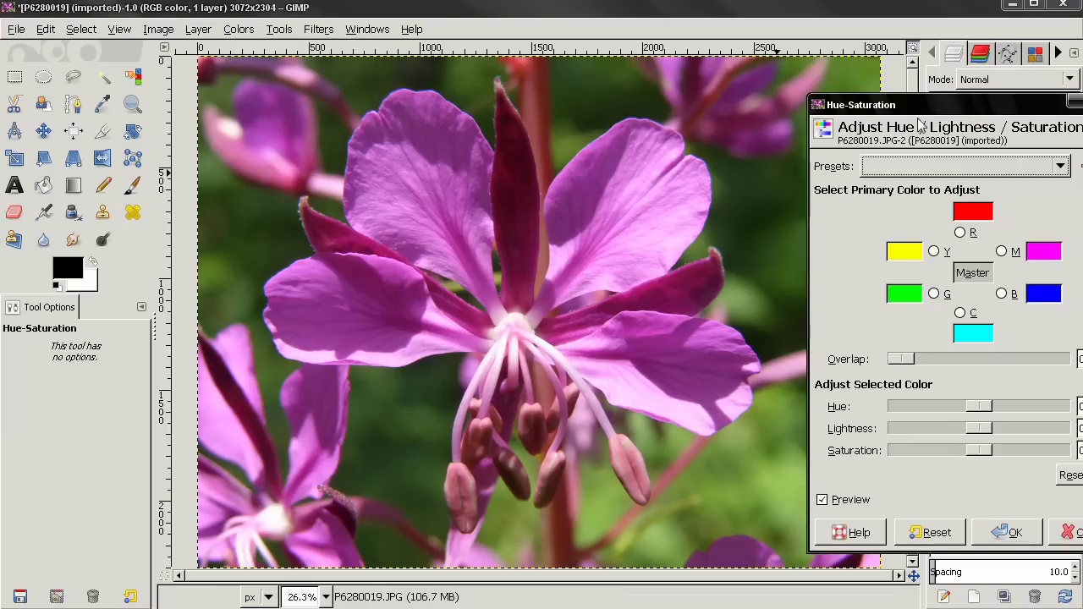
pyautogui.moveTo(931, 111); pyautogui.dragTo(889, 112)
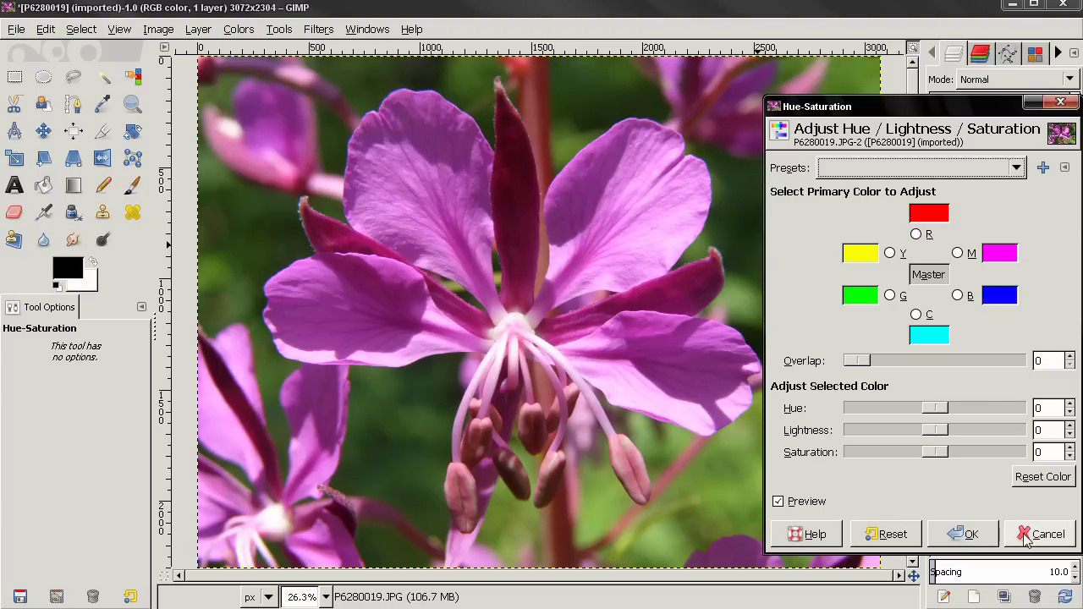
pyautogui.click(1049, 534)
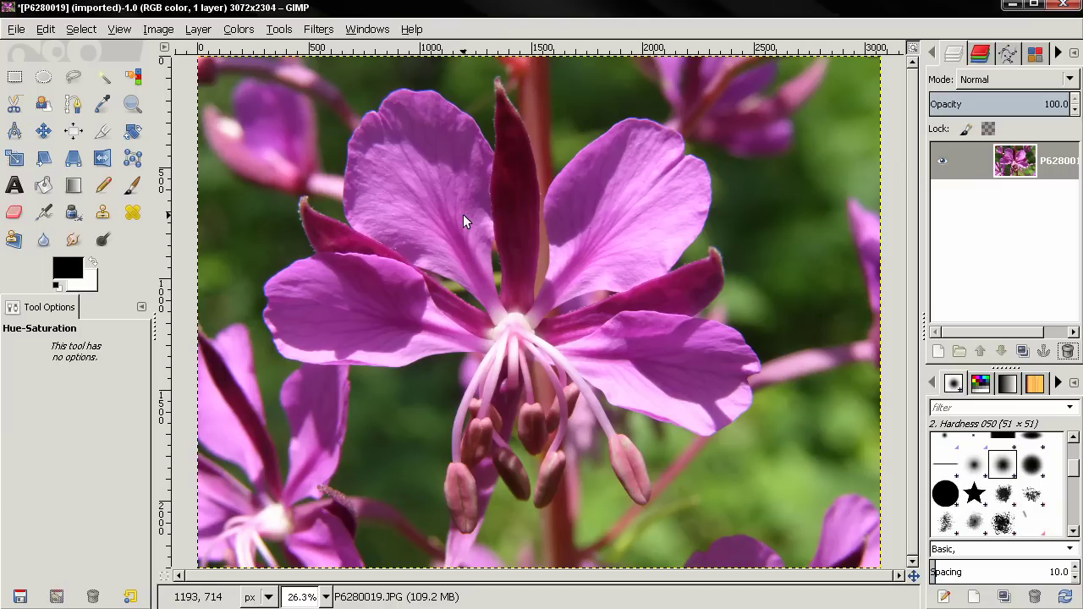
# - Outline the tip of the upper-left petal with a freehand Free Select lasso
pyautogui.click(73, 76)
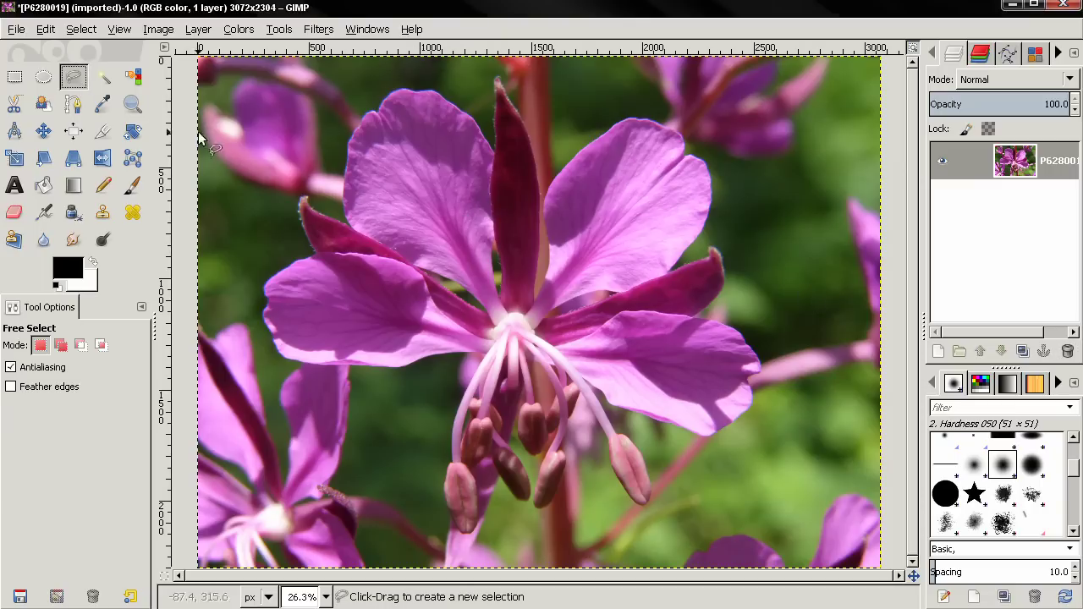
pyautogui.click(342, 193)
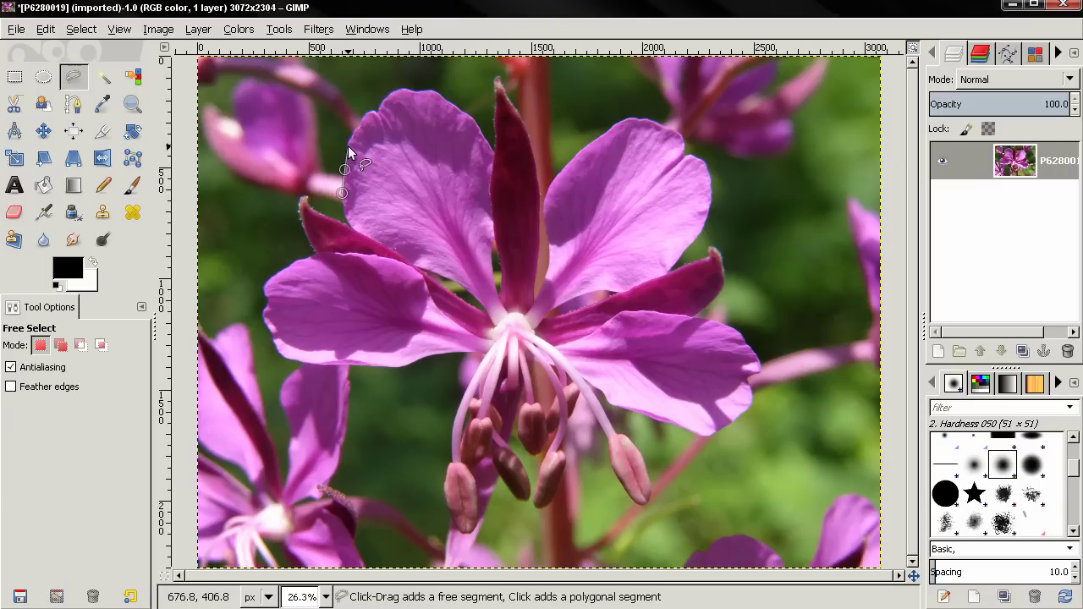
pyautogui.click(348, 145)
pyautogui.click(353, 134)
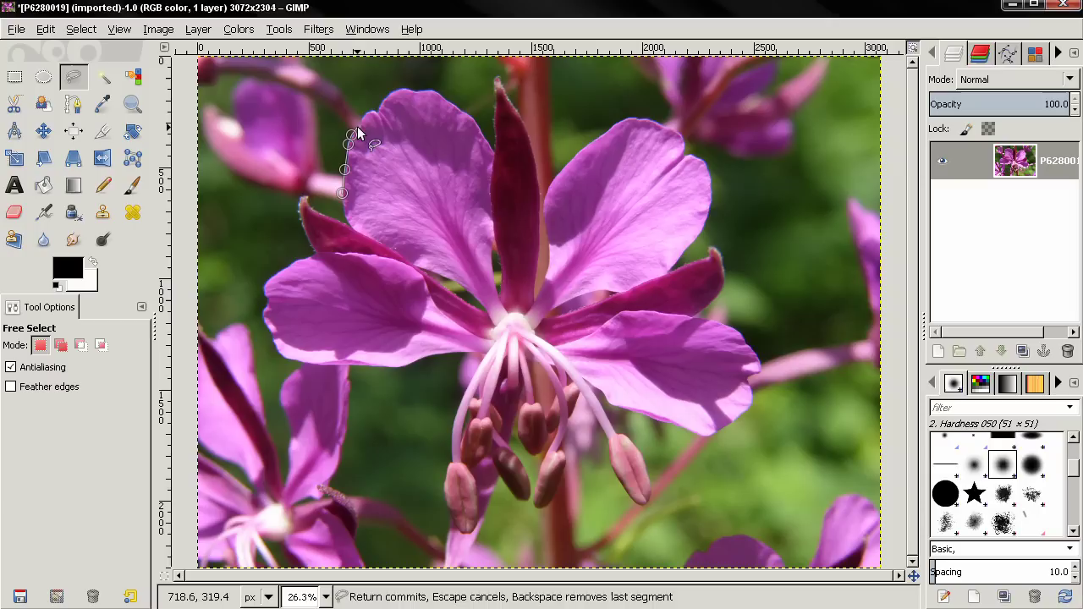
pyautogui.click(358, 127)
pyautogui.click(365, 113)
pyautogui.click(375, 112)
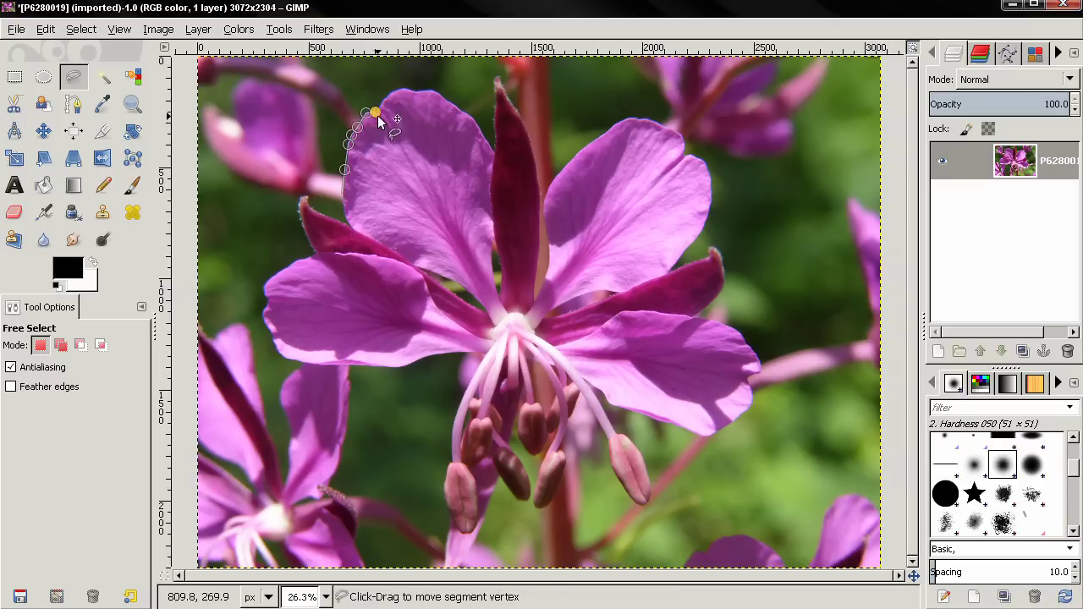
pyautogui.click(384, 100)
pyautogui.click(394, 91)
pyautogui.click(408, 89)
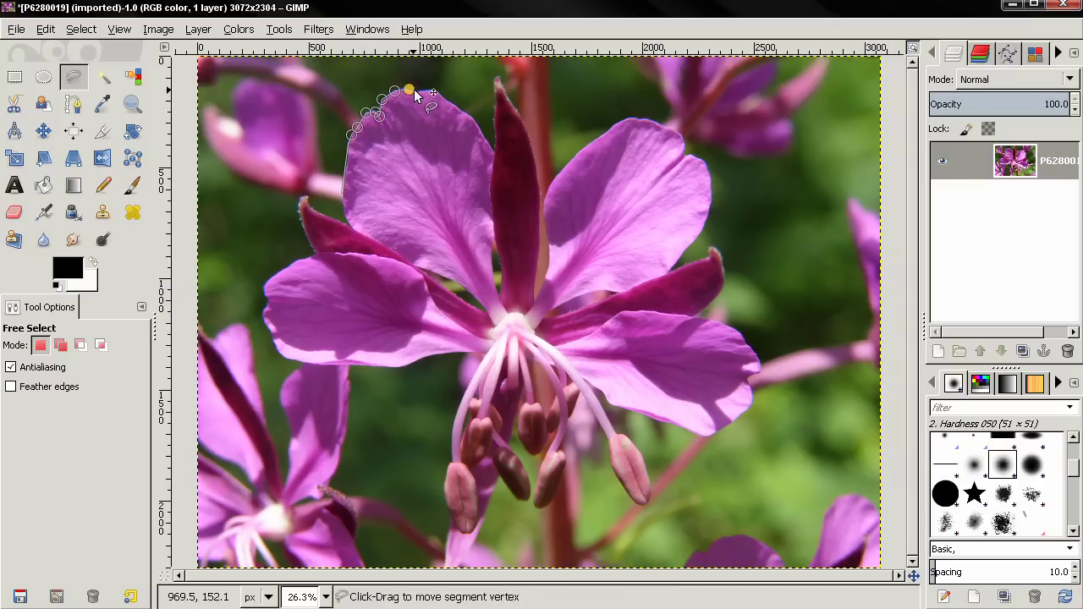
pyautogui.click(432, 90)
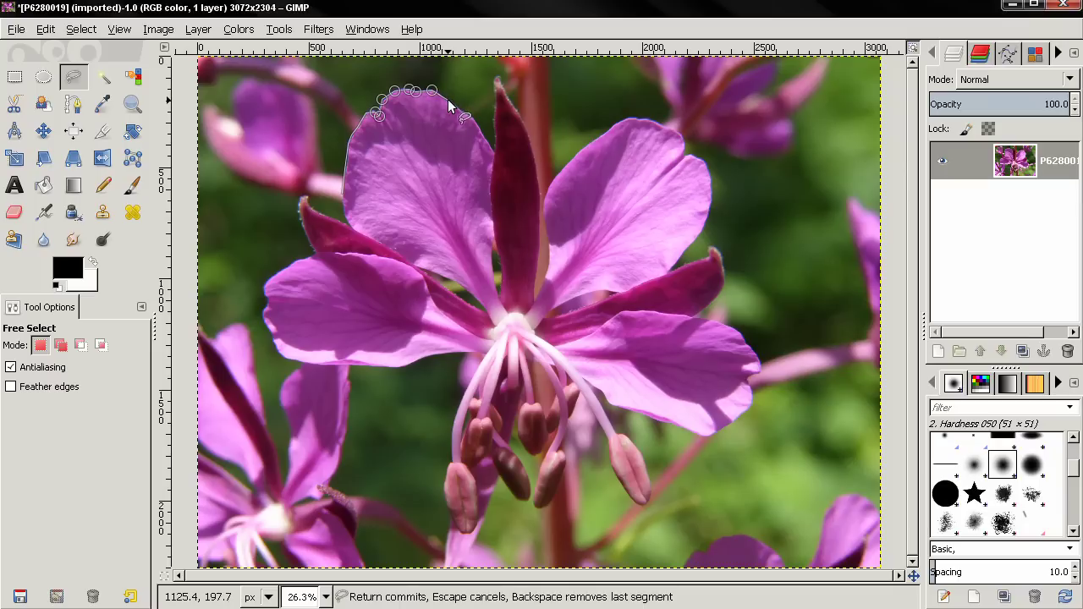
pyautogui.click(448, 101)
pyautogui.click(462, 111)
pyautogui.click(470, 119)
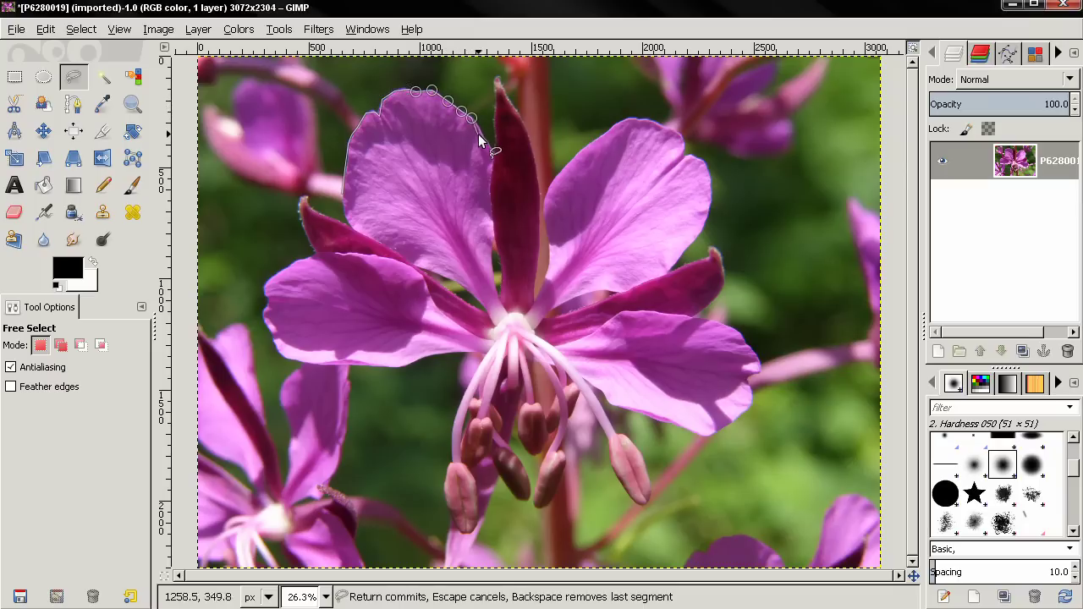
pyautogui.click(342, 194)
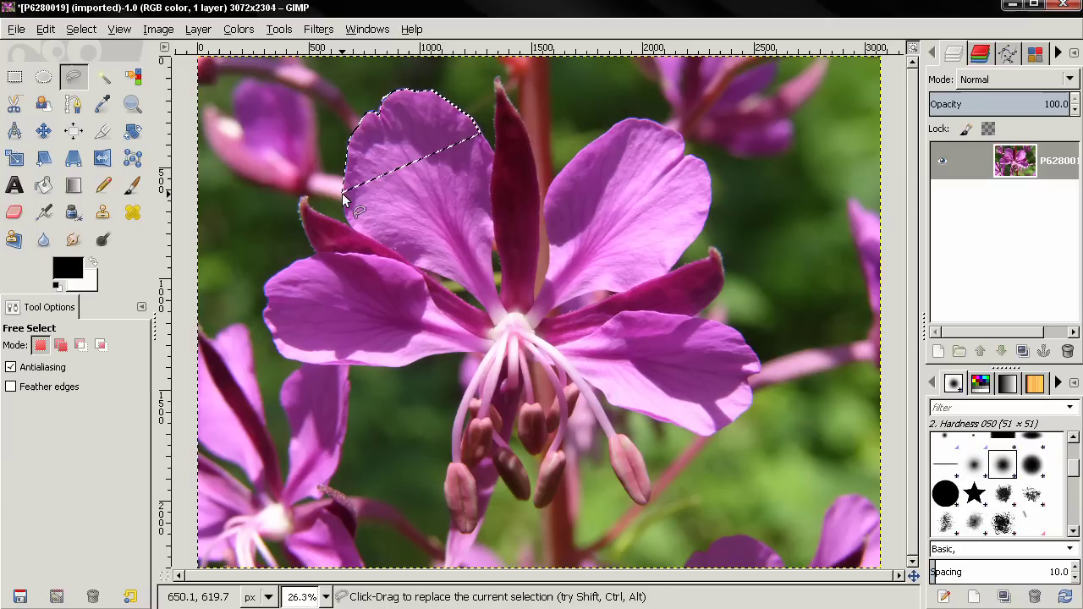
# - Feather the petal selection by 2.000 px
pyautogui.press('ctrl')
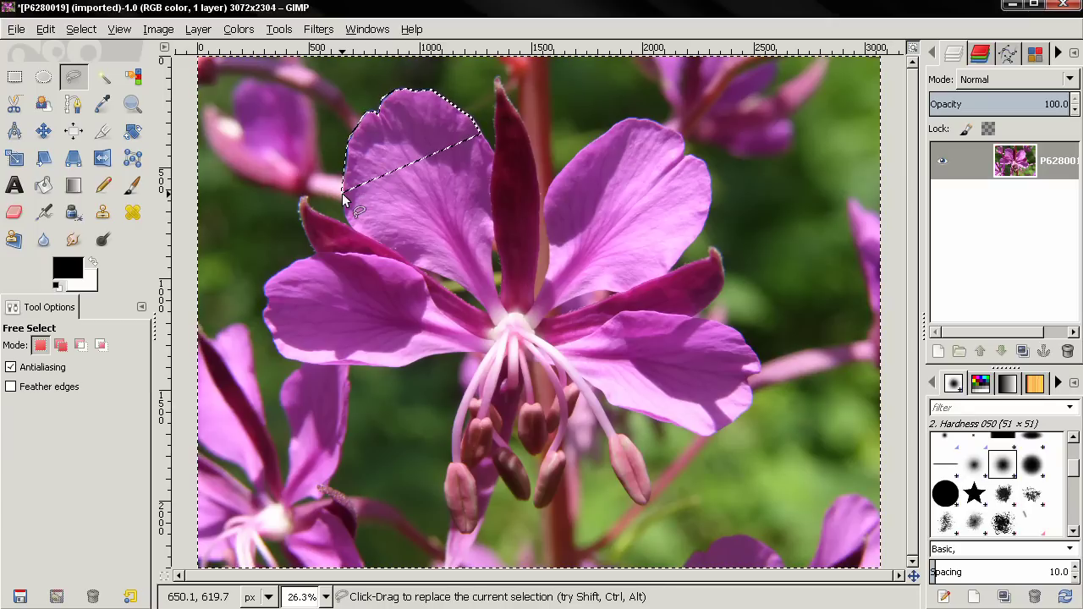
pyautogui.click(81, 28)
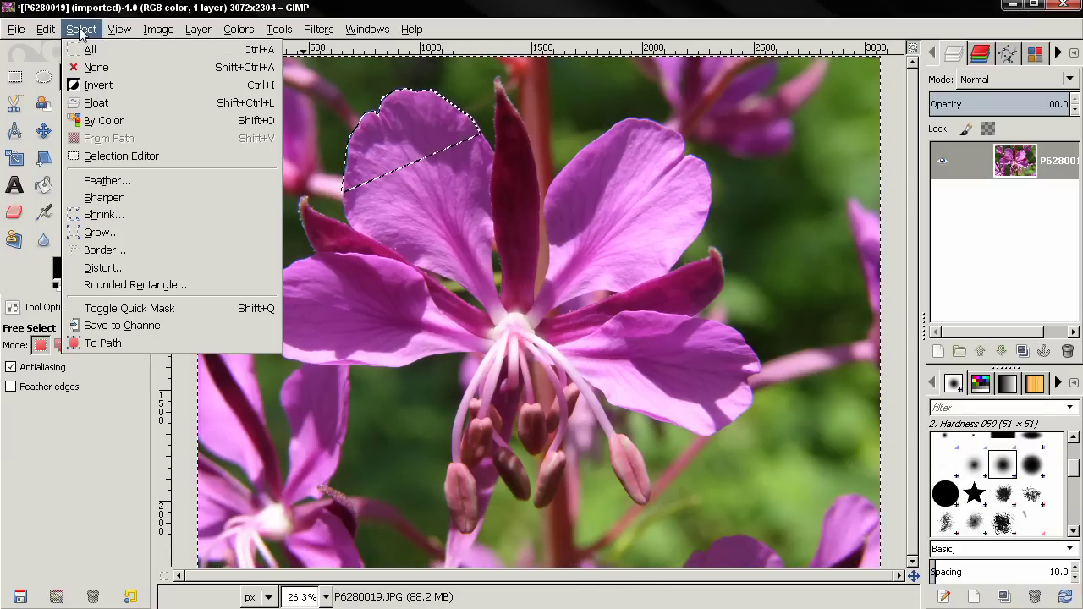
pyautogui.click(133, 183)
pyautogui.moveTo(35, 45); pyautogui.dragTo(169, 125)
pyautogui.click(189, 222)
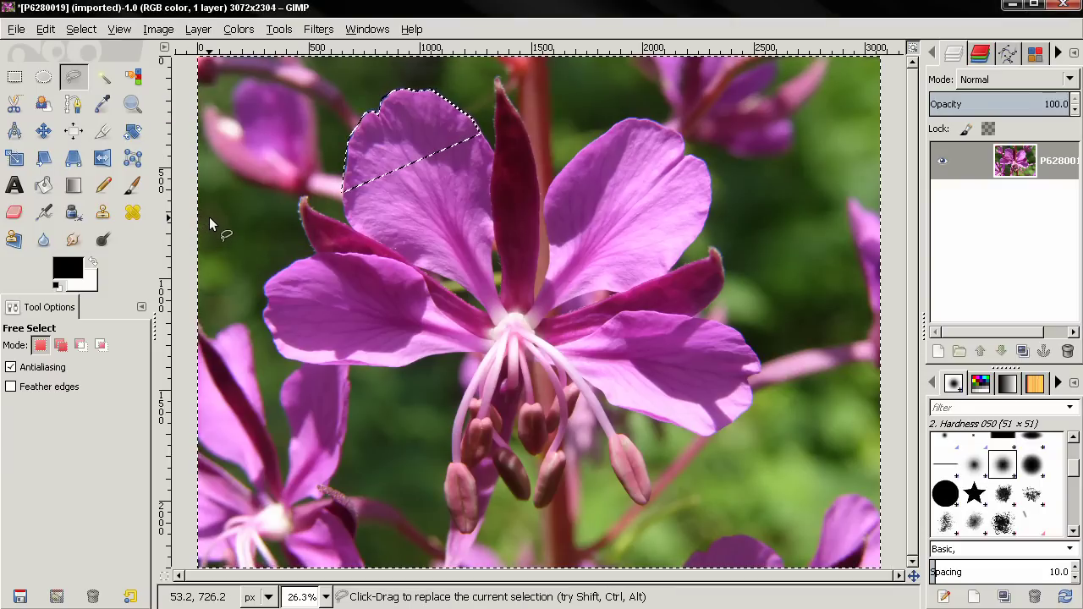
pyautogui.click(231, 32)
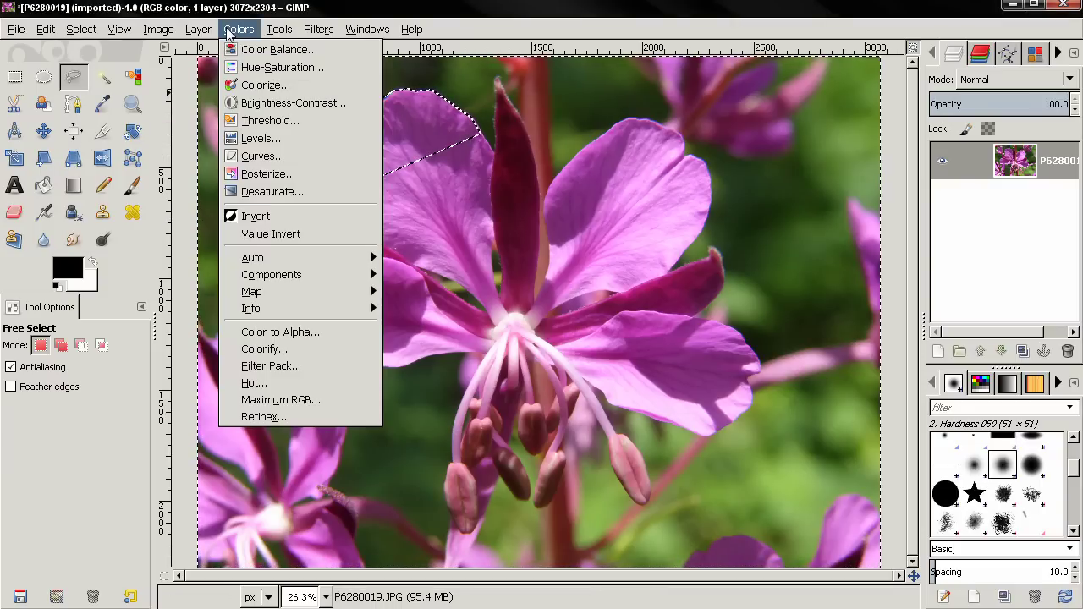
pyautogui.click(255, 193)
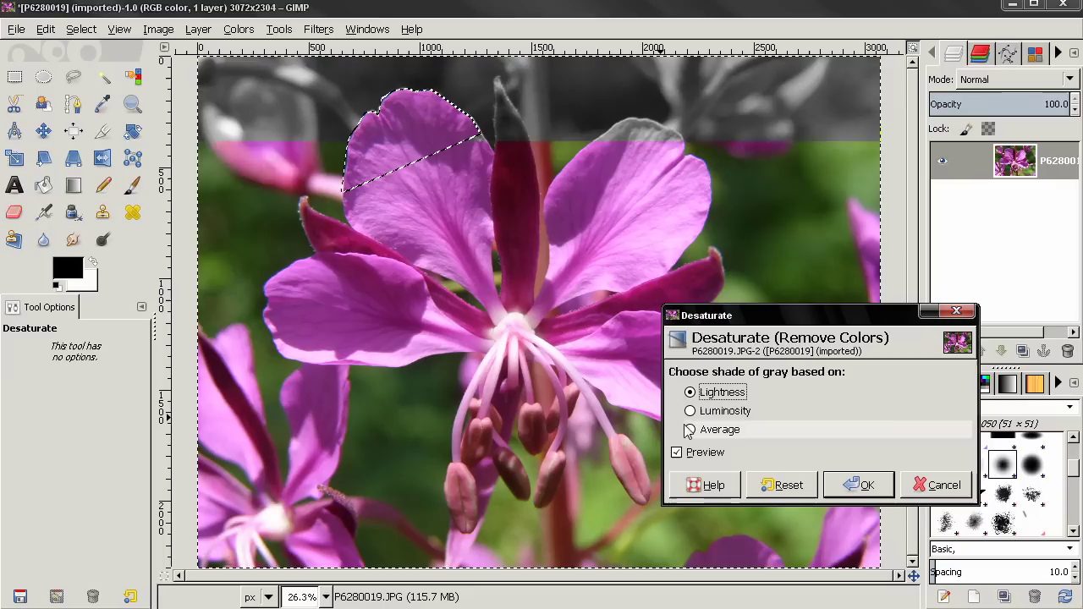
pyautogui.click(849, 489)
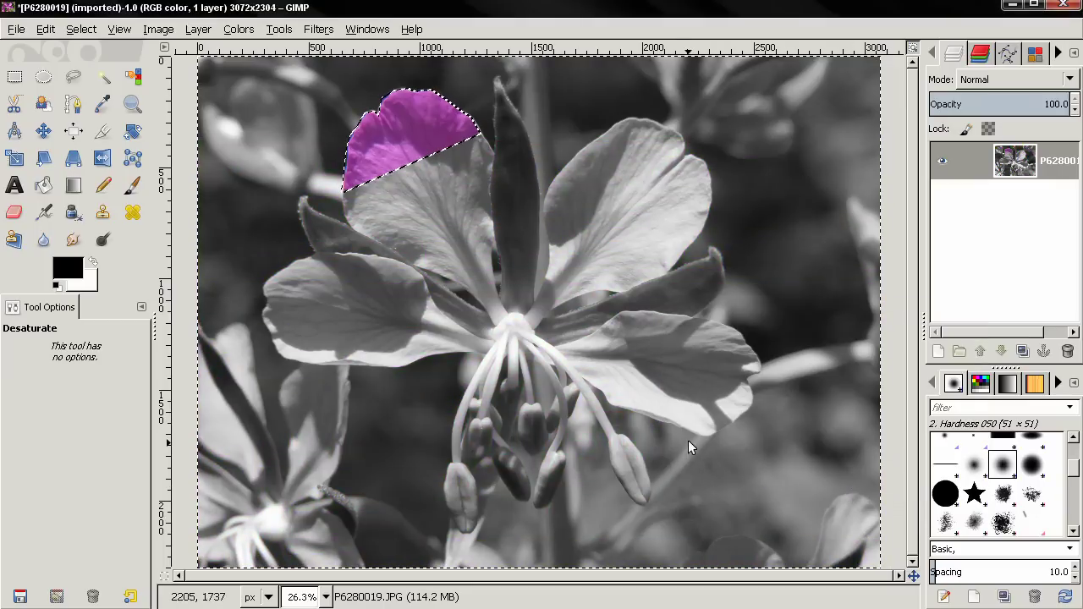
pyautogui.hotkey('ctrl', 'shift', 'a')
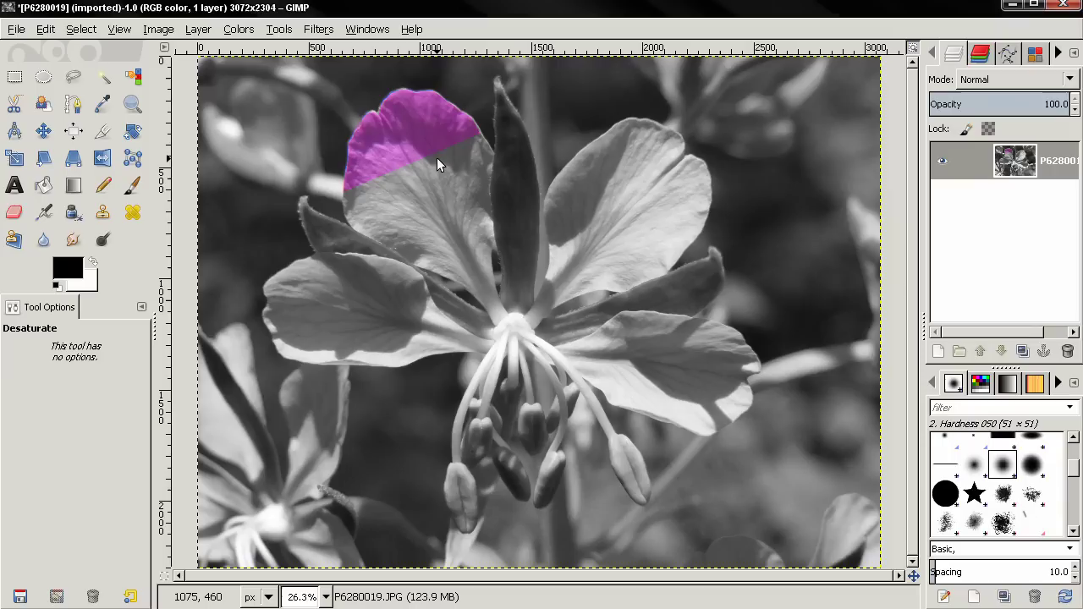
pyautogui.hotkey('ctrl', 'z')
pyautogui.hotkey('ctrl', 'z')
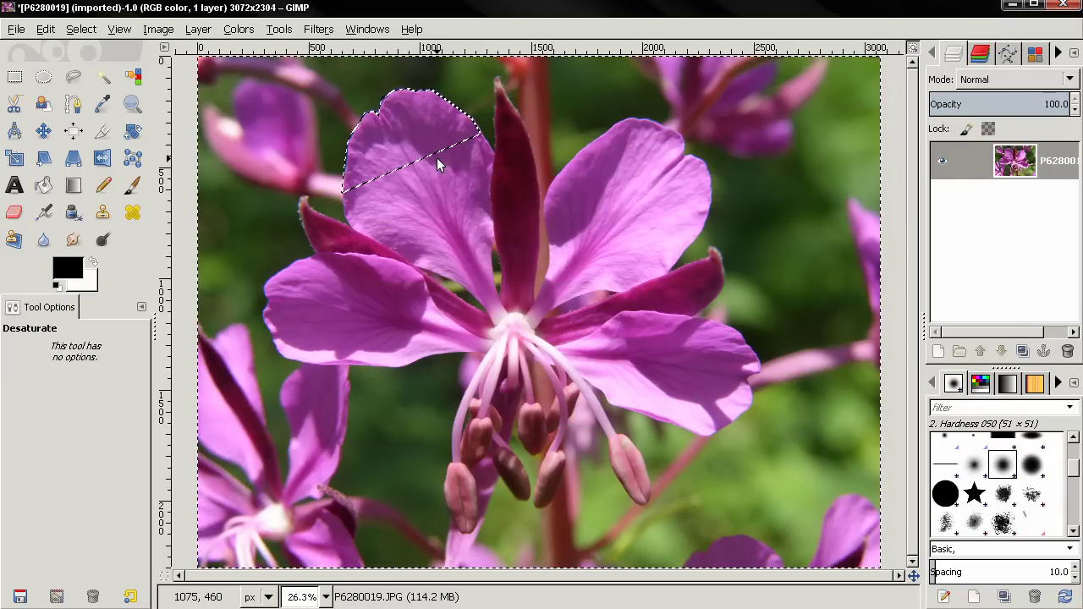
# - Undo the petal selection, pick the Eraser, and duplicate the photo layer
pyautogui.hotkey('ctrl', 'z')
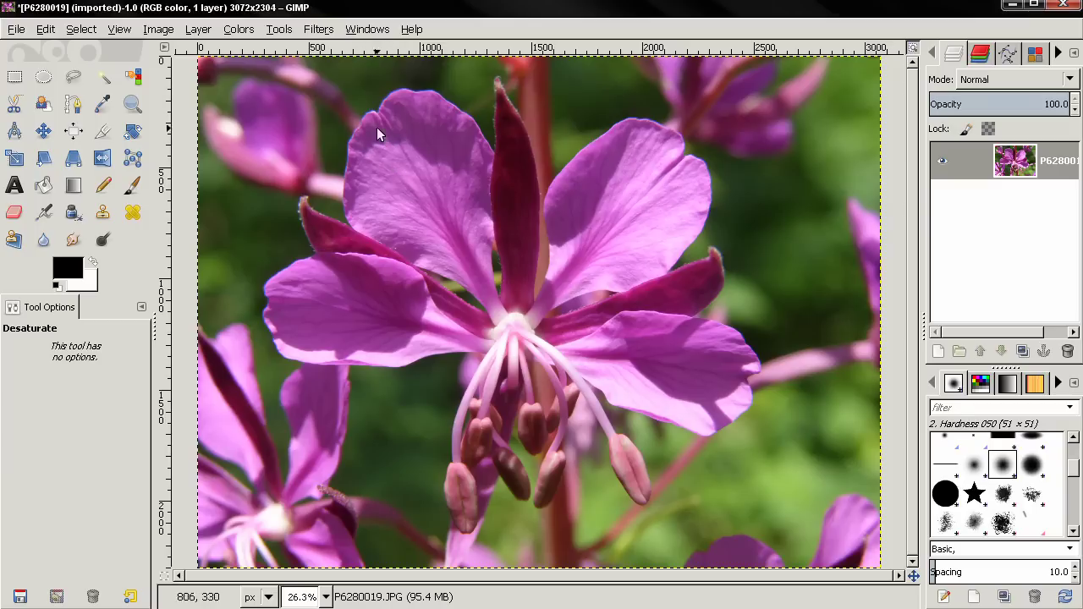
pyautogui.click(14, 212)
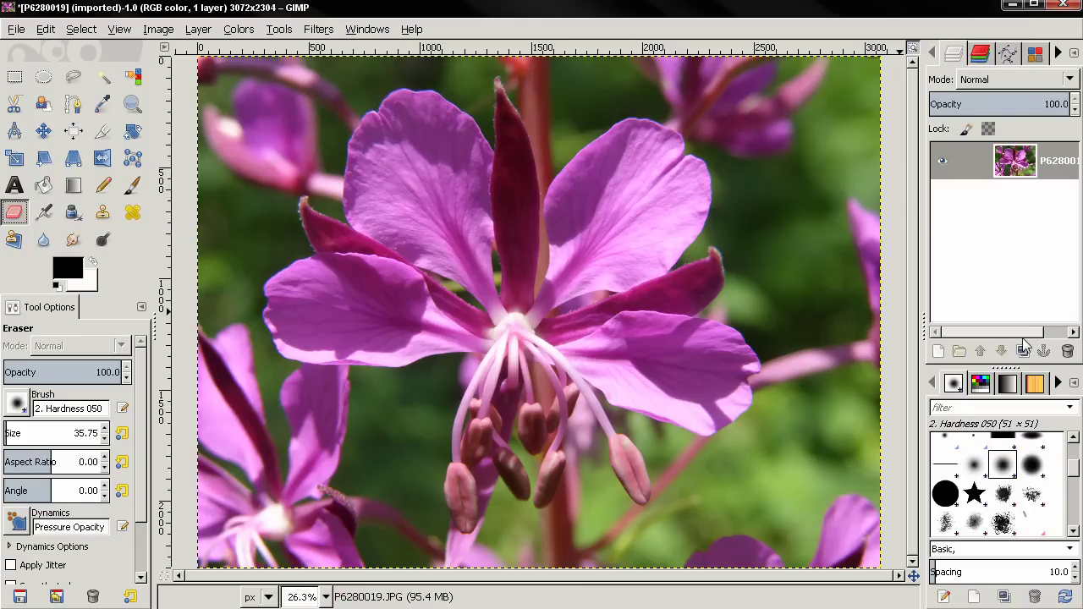
pyautogui.click(1024, 351)
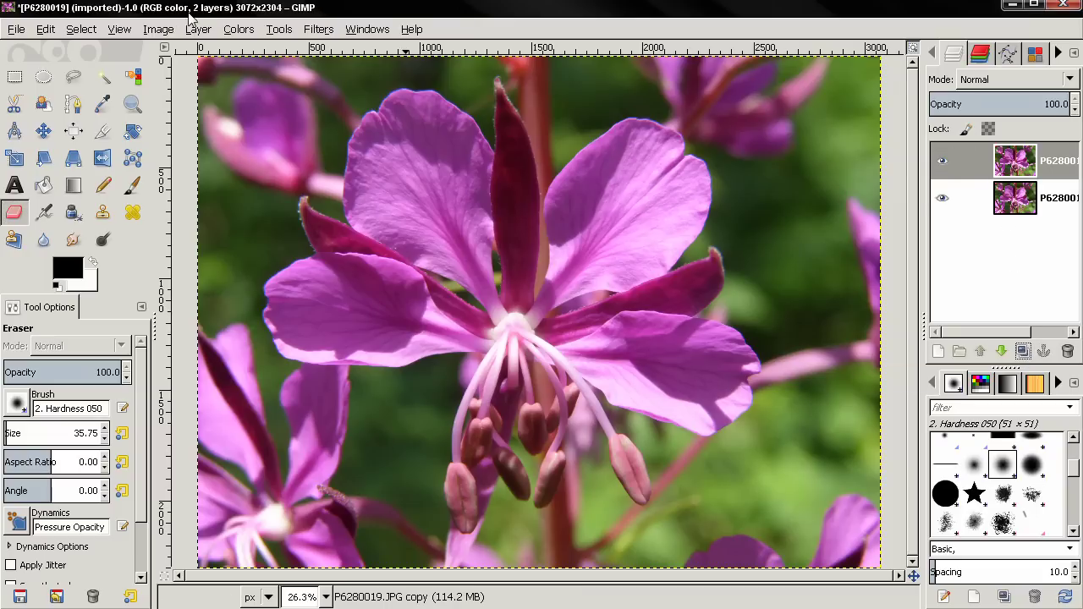
# - Desaturate the top copy layer to greyscale and add an alpha channel to it
pyautogui.click(237, 29)
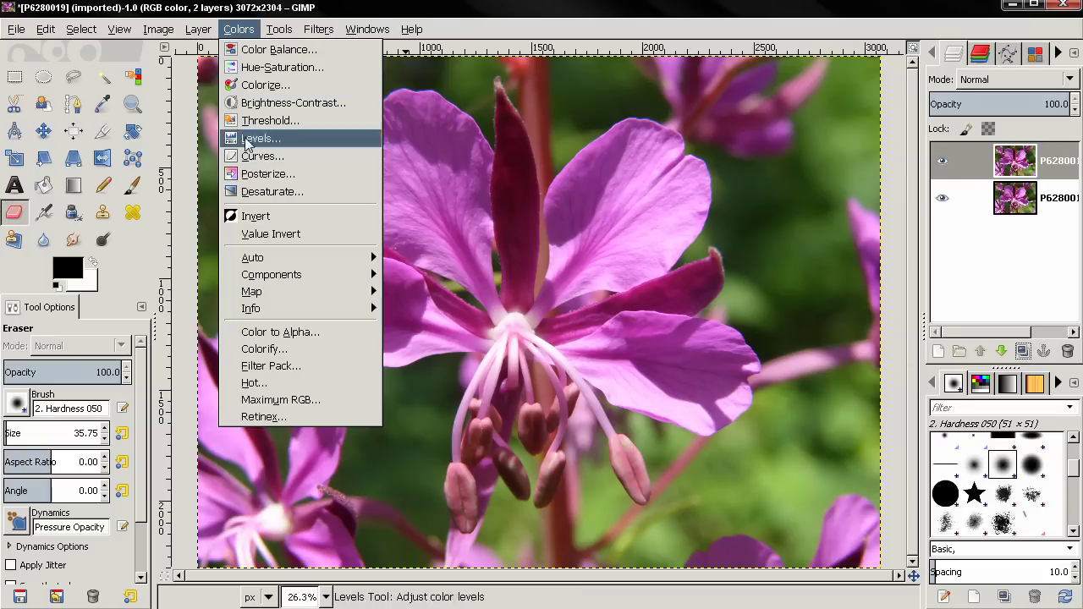
pyautogui.click(286, 192)
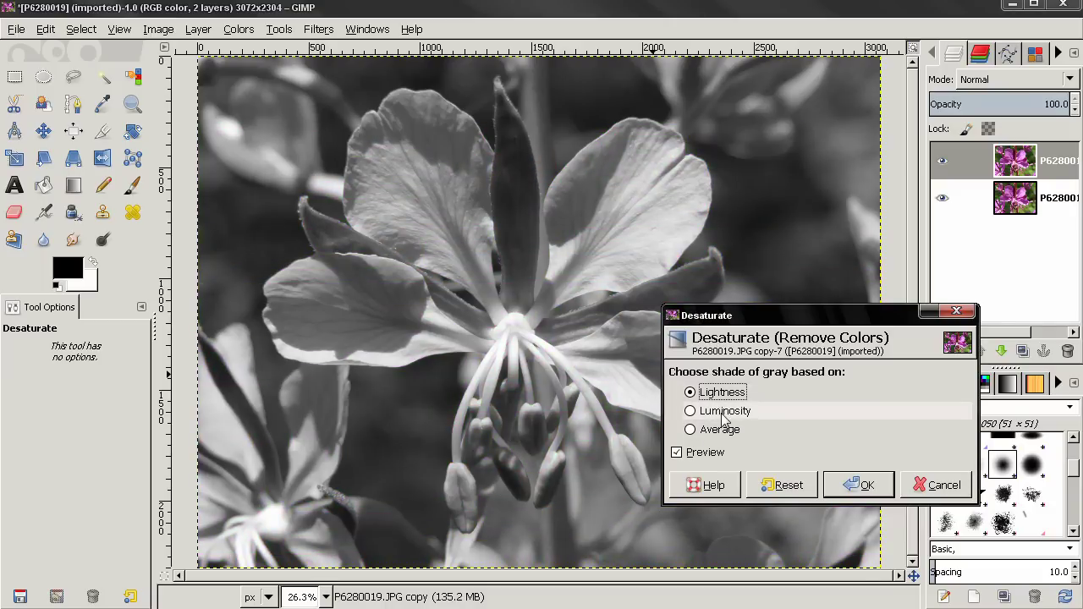
pyautogui.click(853, 484)
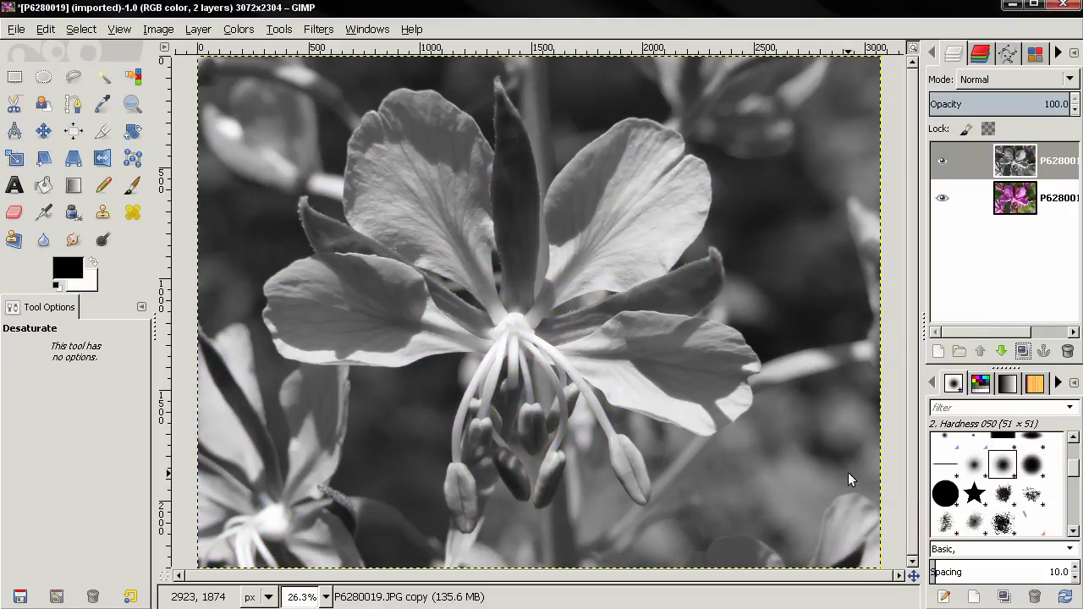
pyautogui.rightClick(989, 163)
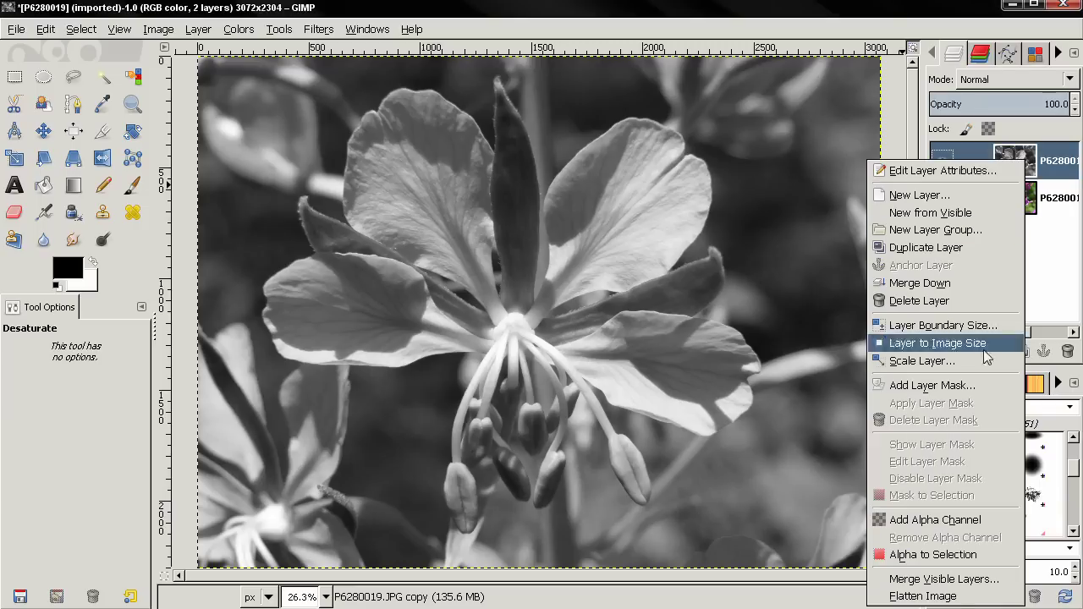
pyautogui.click(950, 529)
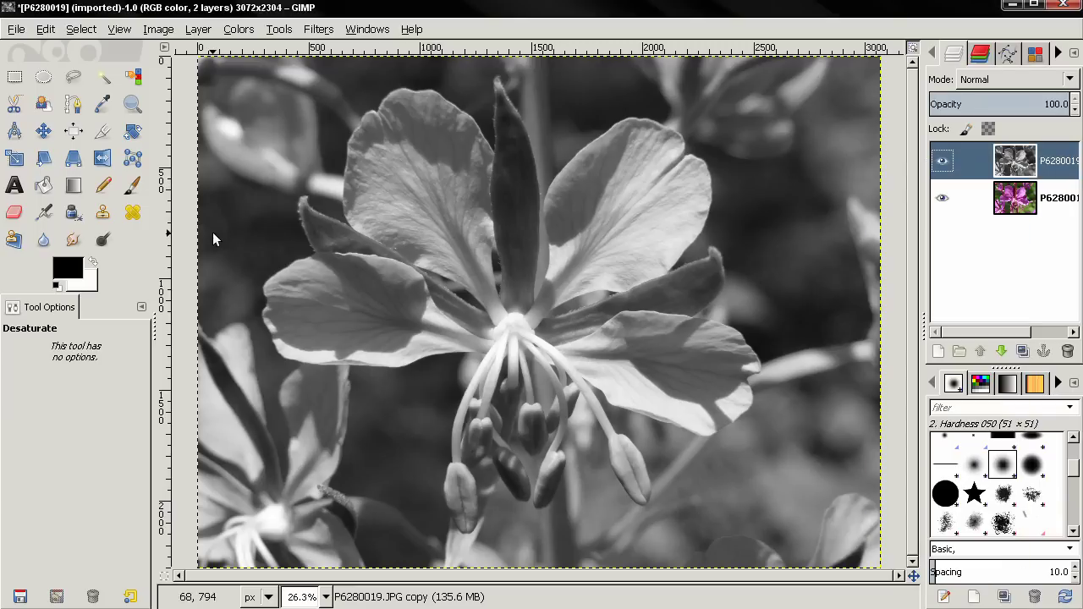
pyautogui.click(13, 211)
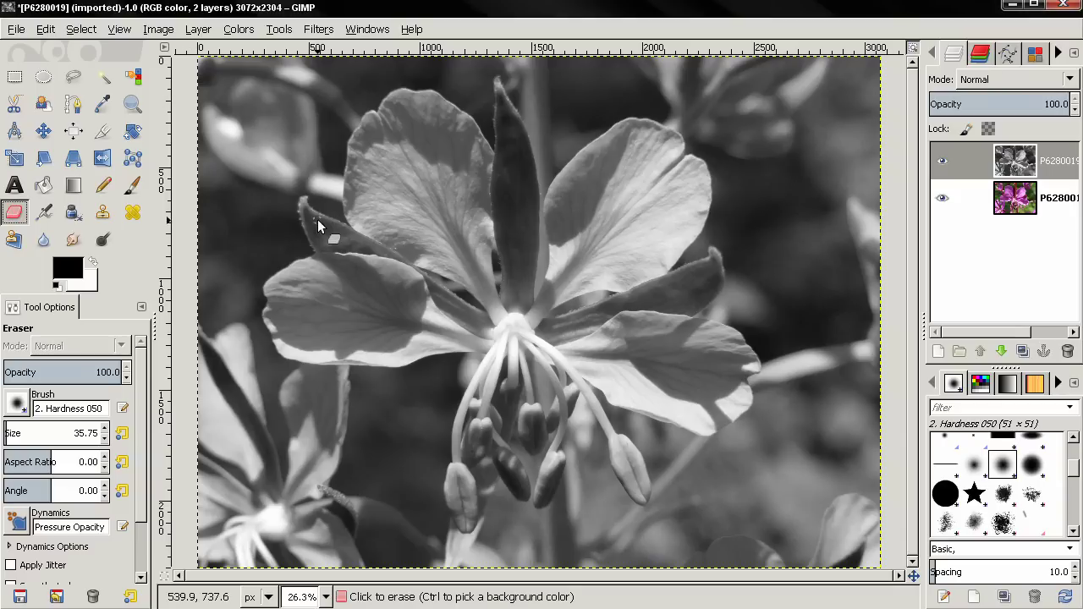
# - Erase the grey over the upper-left petal with a size 142.66 eraser, then zoom in on its edge
pyautogui.moveTo(8, 434); pyautogui.dragTo(97, 433)
pyautogui.moveTo(452, 169); pyautogui.dragTo(412, 222)
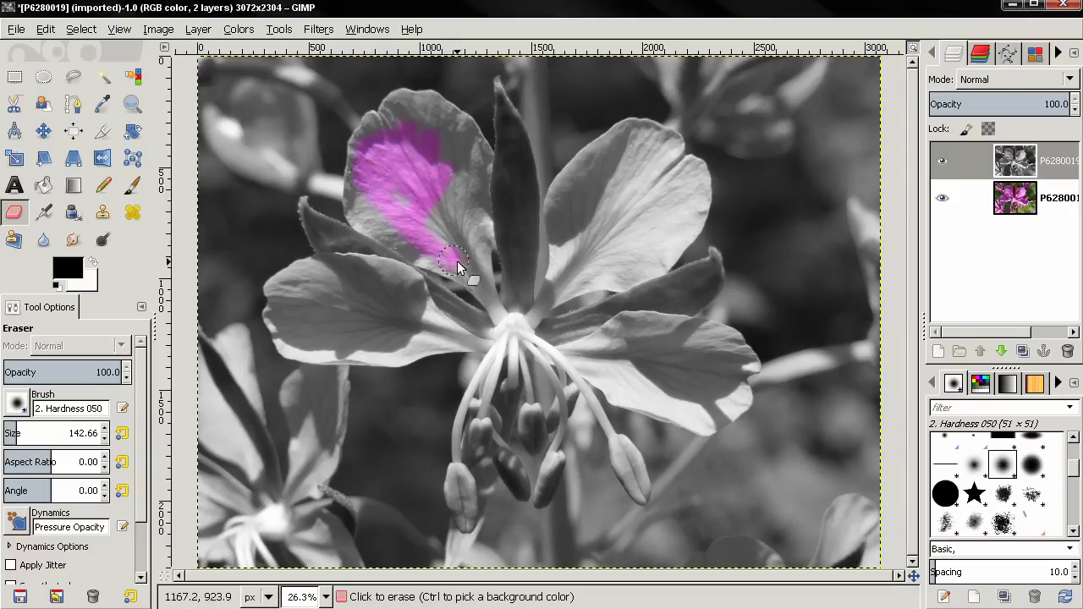
pyautogui.moveTo(457, 264); pyautogui.dragTo(442, 197)
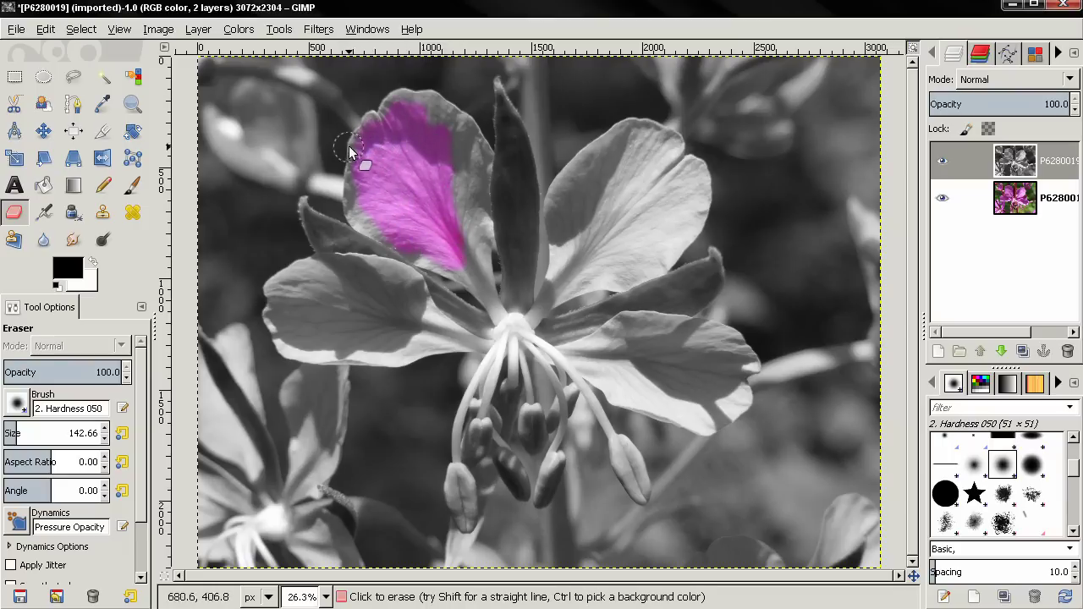
pyautogui.press('z')
pyautogui.moveTo(377, 145); pyautogui.dragTo(377, 146)
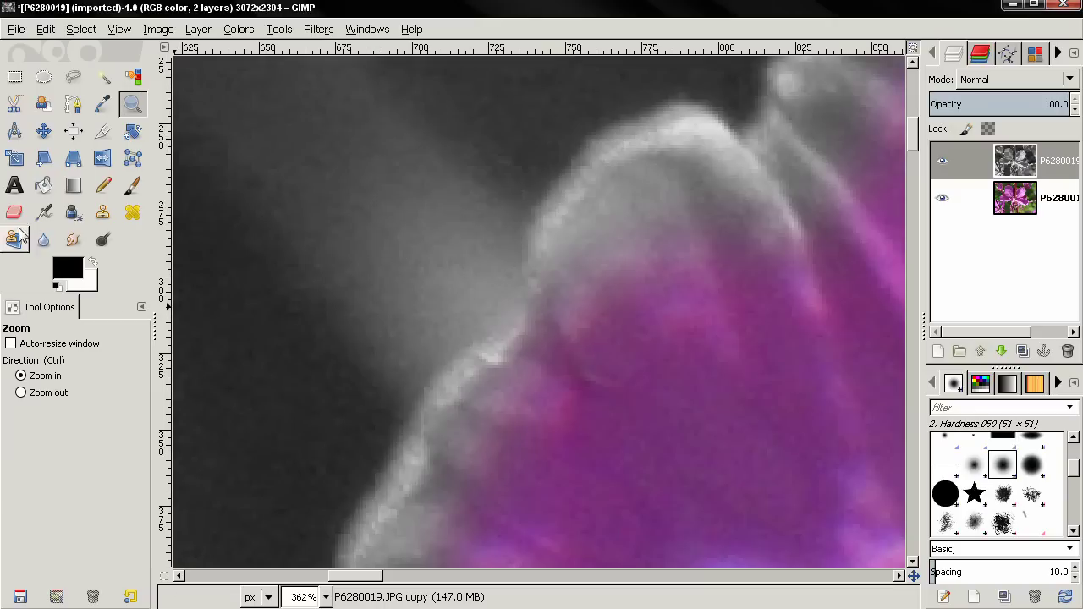
# - With a smaller eraser, reveal pink along the petal's upper edge, then zoom out
pyautogui.hotkey('shift', 'e')
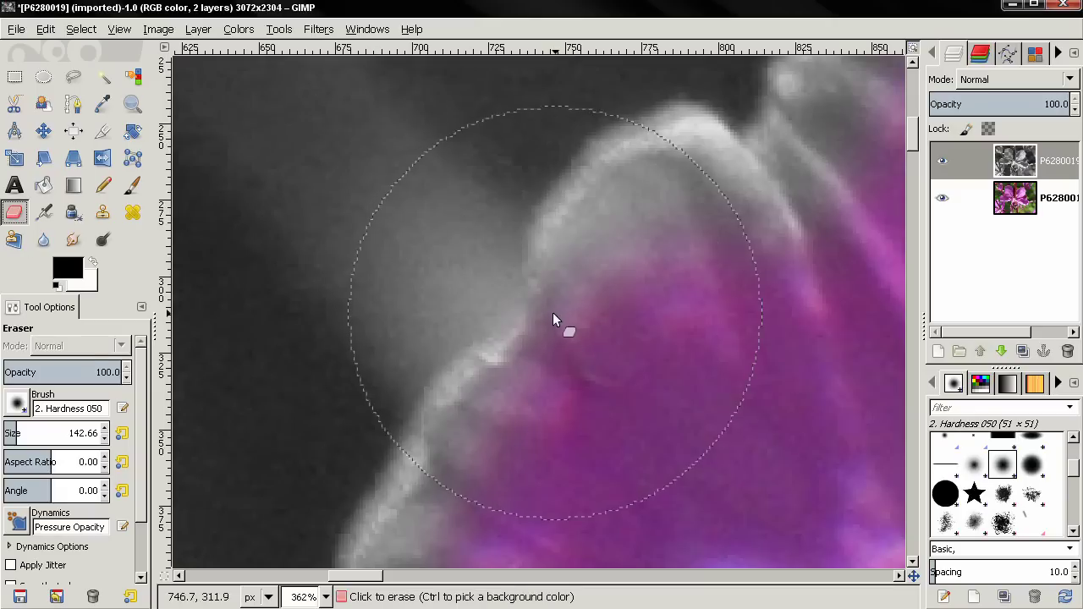
pyautogui.click(12, 433)
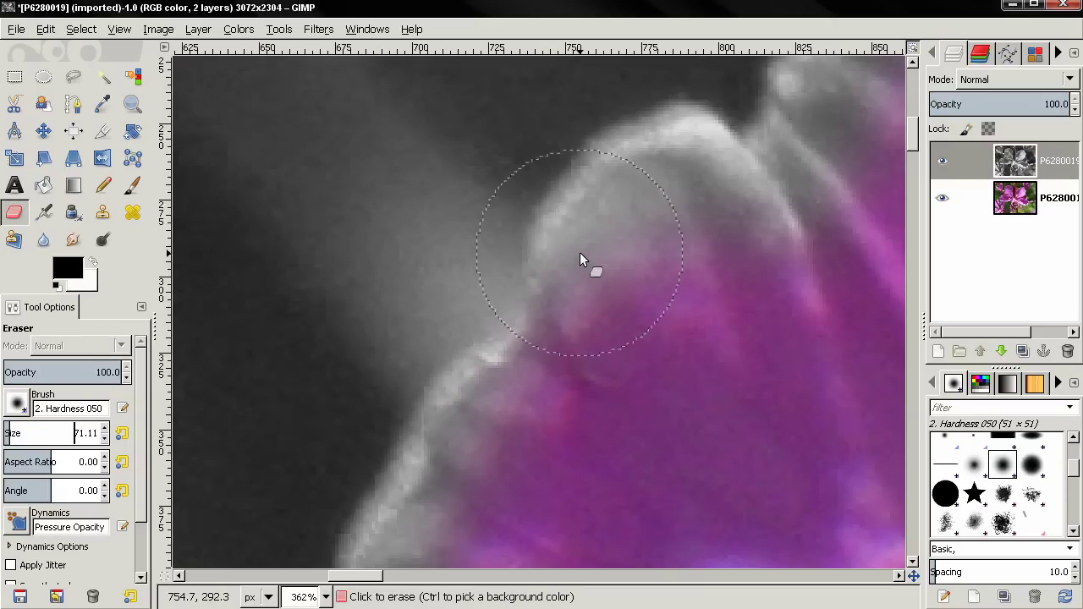
pyautogui.moveTo(54, 433); pyautogui.dragTo(11, 433)
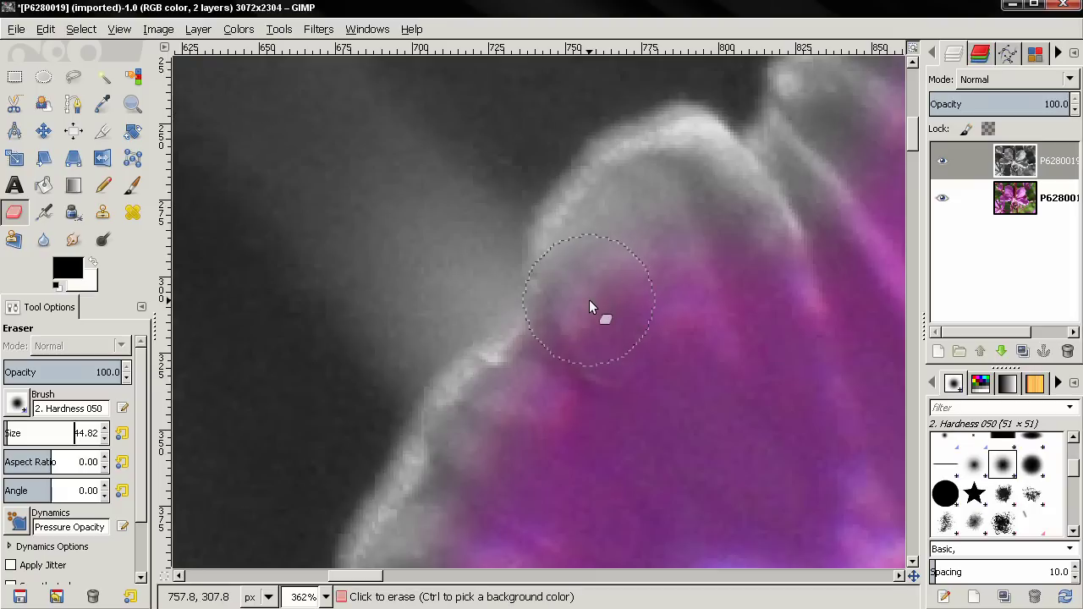
pyautogui.moveTo(579, 308)
pyautogui.mouseDown()
pyautogui.moveTo(598, 244)
pyautogui.moveTo(571, 272)
pyautogui.moveTo(613, 198)
pyautogui.moveTo(686, 157)
pyautogui.moveTo(746, 221)
pyautogui.moveTo(774, 206)
pyautogui.moveTo(820, 128)
pyautogui.moveTo(760, 200)
pyautogui.moveTo(661, 269)
pyautogui.moveTo(483, 453)
pyautogui.moveTo(472, 439)
pyautogui.moveTo(533, 375)
pyautogui.moveTo(485, 402)
pyautogui.moveTo(401, 530)
pyautogui.moveTo(513, 419)
pyautogui.moveTo(662, 301)
pyautogui.moveTo(842, 98)
pyautogui.moveTo(827, 82)
pyautogui.moveTo(830, 152)
pyautogui.mouseUp()
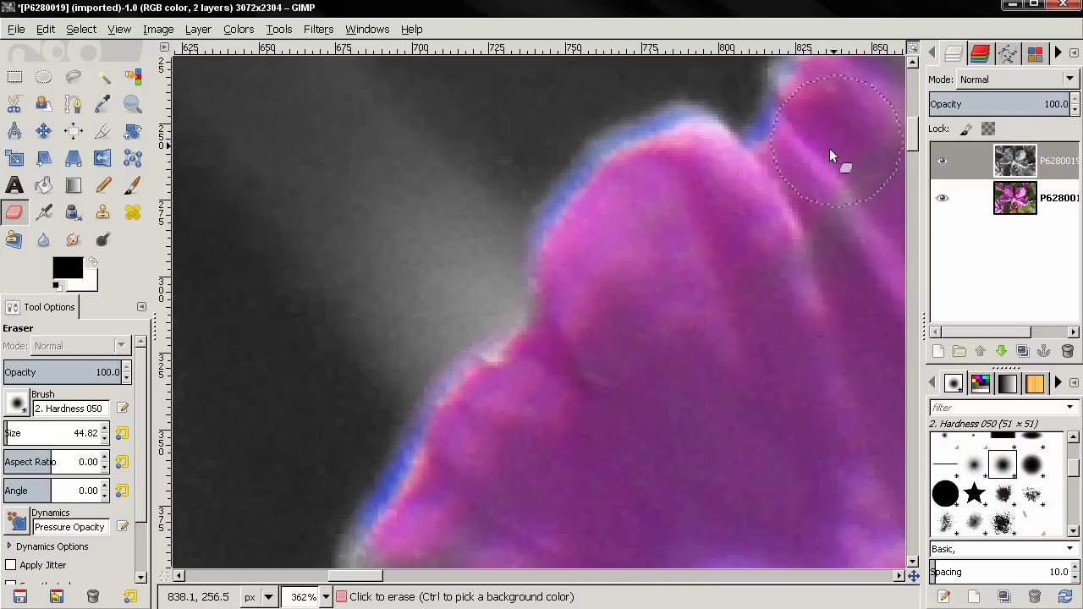
pyautogui.keyDown('ctrl'); pyautogui.scroll(-3, 633, 268); pyautogui.keyUp('ctrl')
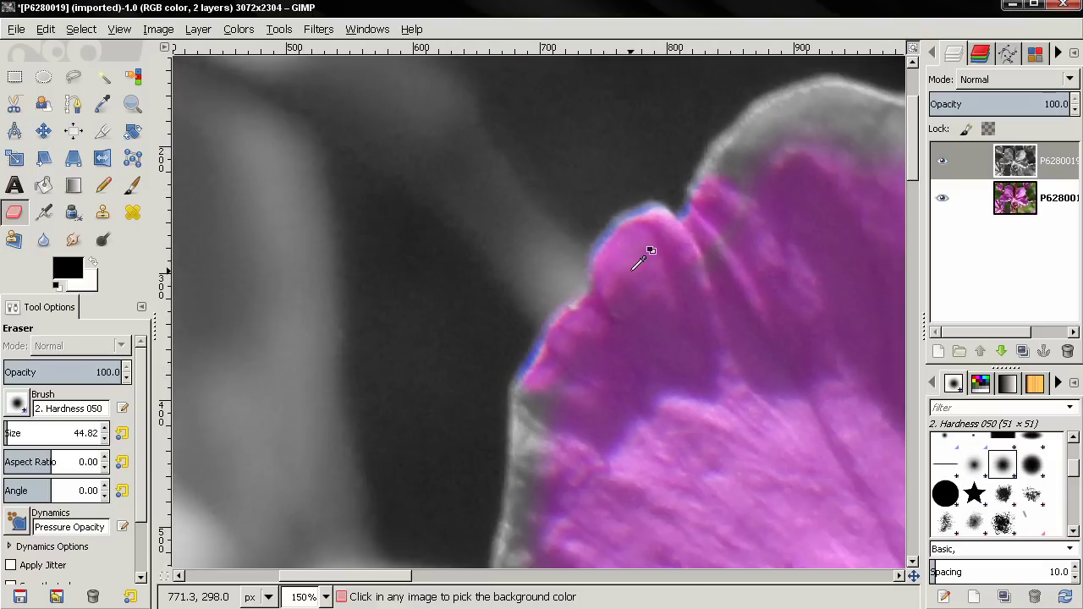
pyautogui.keyDown('ctrl'); pyautogui.scroll(-3, 650, 252); pyautogui.keyUp('ctrl')
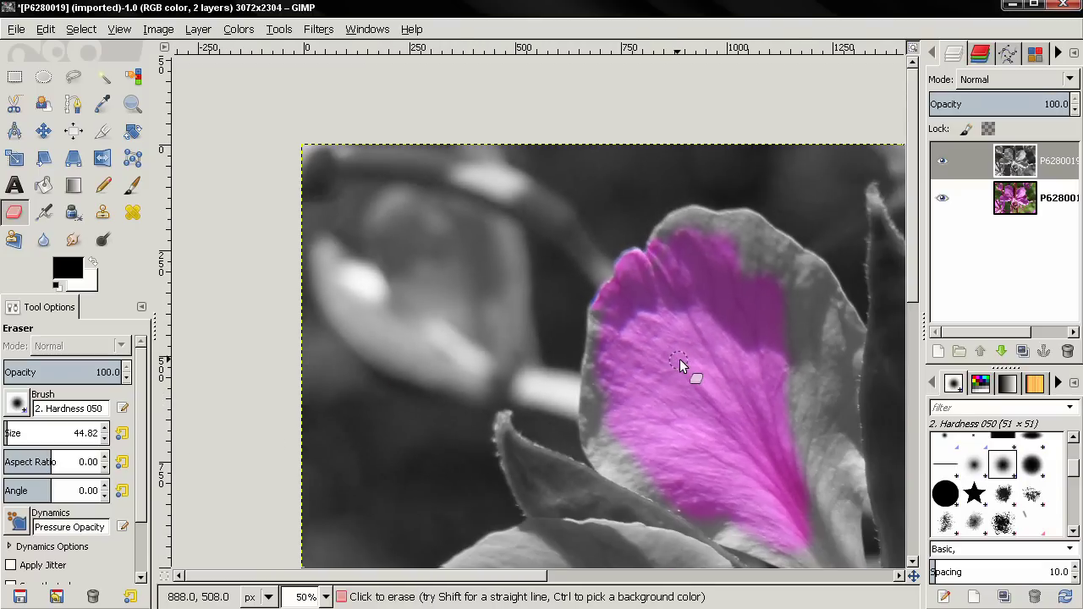
pyautogui.moveTo(680, 359); pyautogui.dragTo(549, 256)
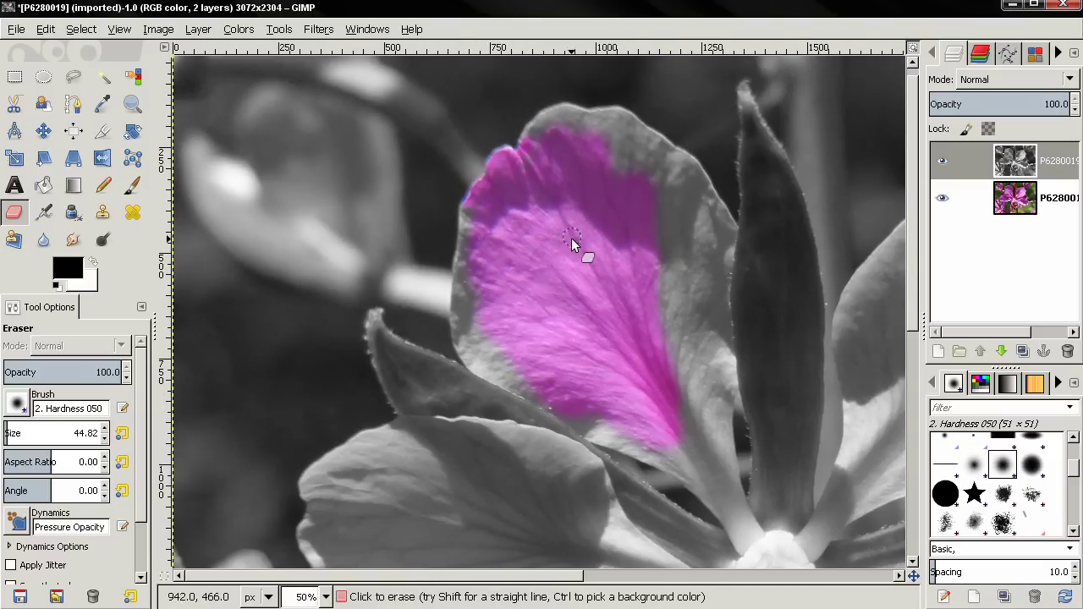
pyautogui.keyDown('ctrl'); pyautogui.scroll(-2, 584, 224); pyautogui.keyUp('ctrl')
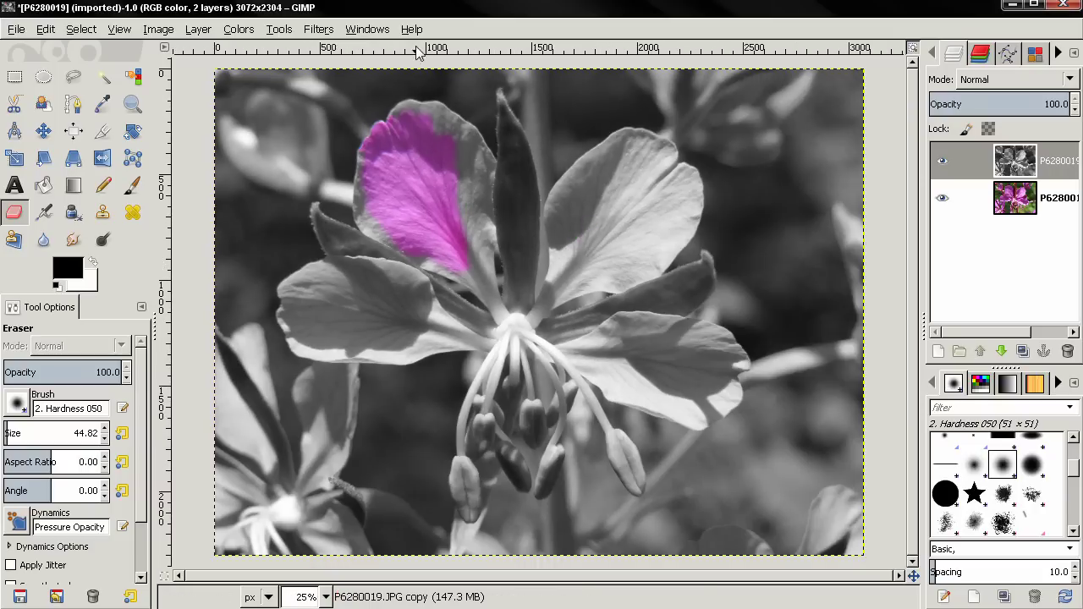
# - Undo the eraser strokes on the upper-left petal without applying any colour adjustment
pyautogui.click(238, 30)
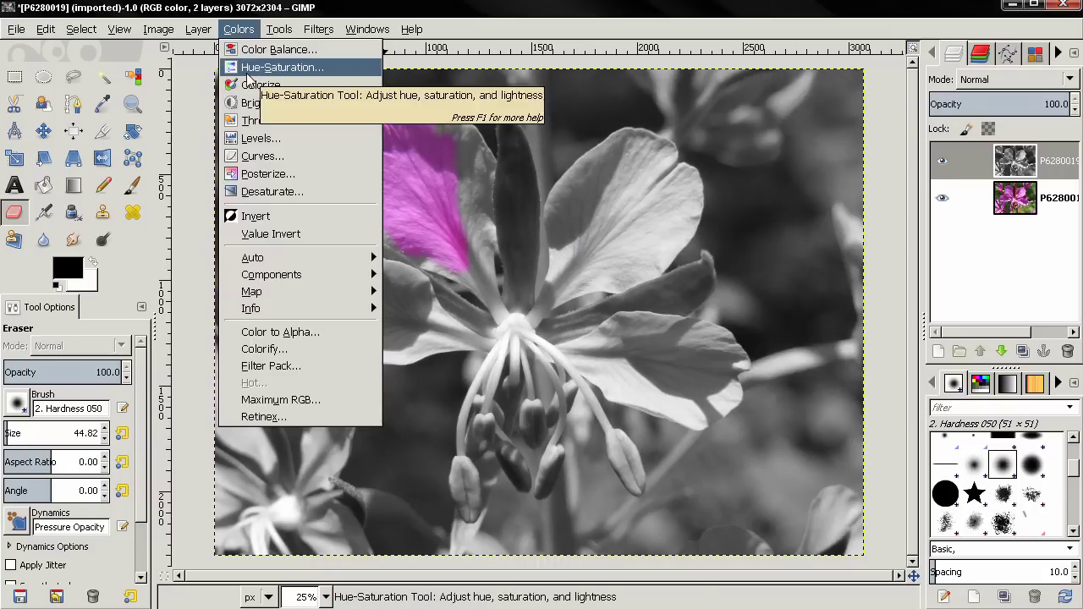
pyautogui.click(548, 28)
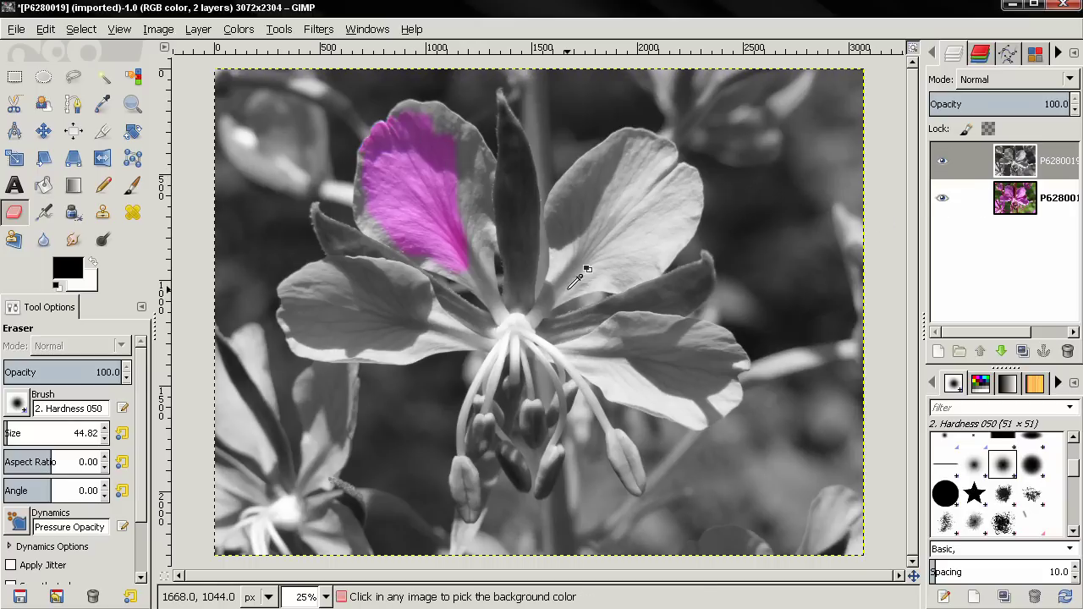
pyautogui.hotkey('ctrl', 'z')
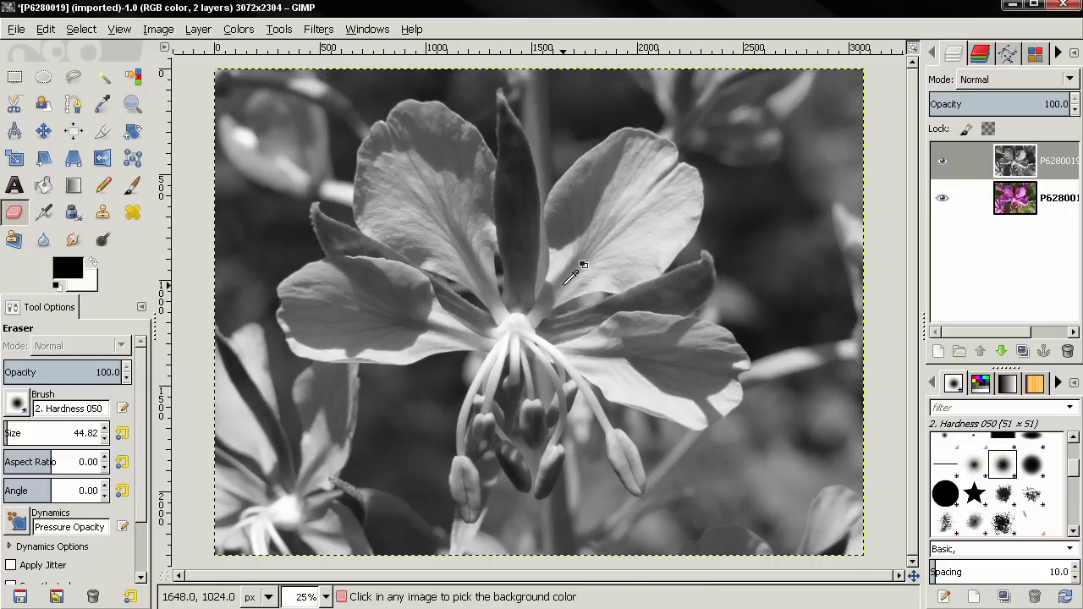
# - Add a White (full opacity) layer mask to the grey top layer and ready the Paintbrush
pyautogui.rightClick(1001, 161)
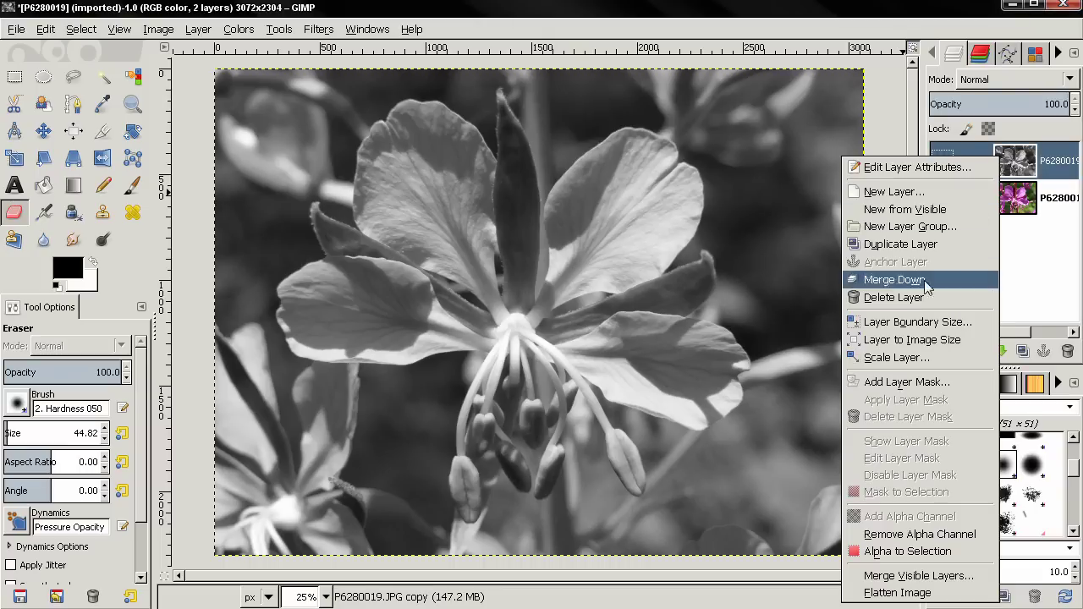
pyautogui.click(899, 382)
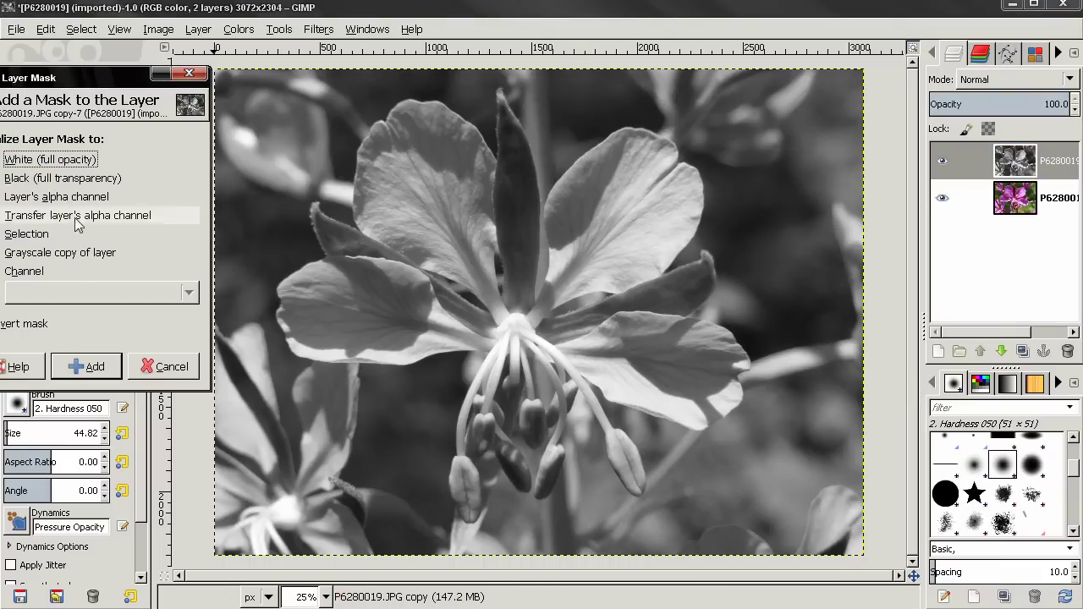
pyautogui.click(87, 367)
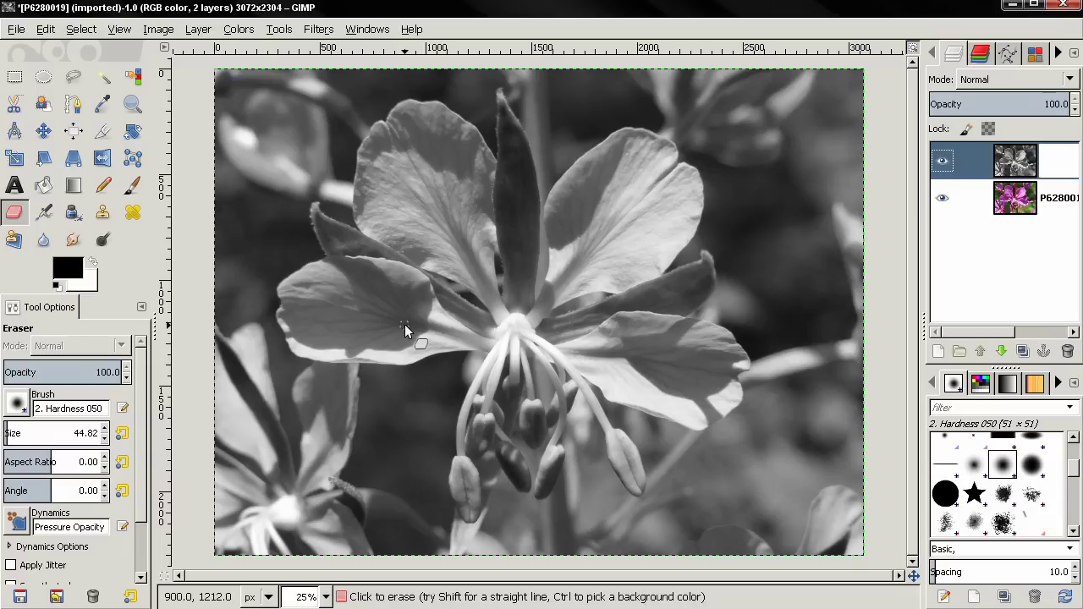
pyautogui.click(131, 189)
pyautogui.click(1055, 166)
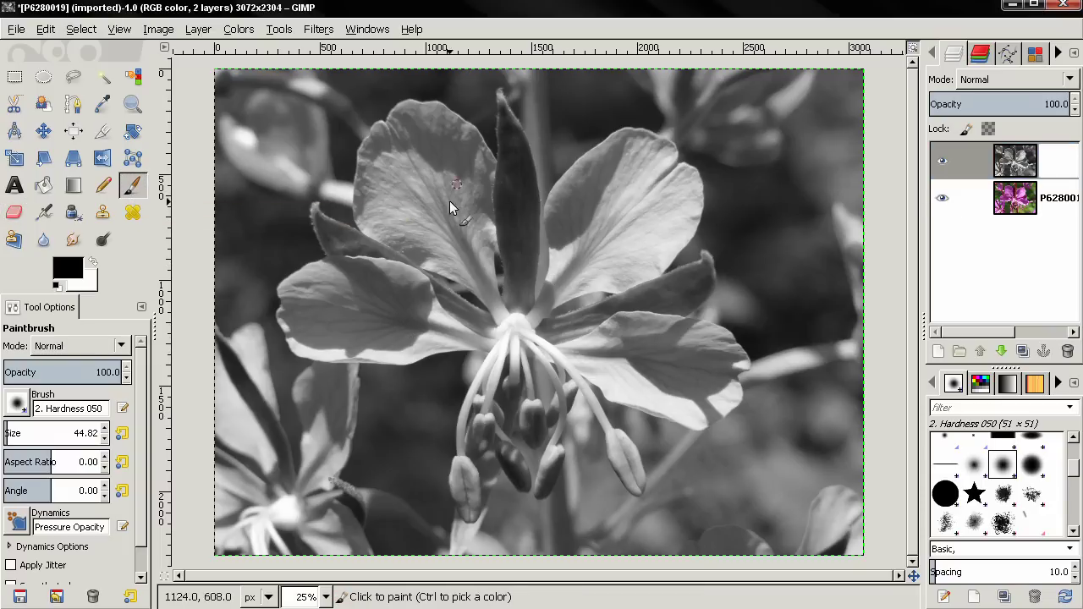
# - Paint black on the mask in zigzag strokes across the petal tip and upper-left edge
pyautogui.moveTo(442, 170)
pyautogui.mouseDown()
pyautogui.moveTo(411, 176)
pyautogui.moveTo(373, 179)
pyautogui.moveTo(388, 189)
pyautogui.moveTo(395, 179)
pyautogui.moveTo(370, 142)
pyautogui.moveTo(359, 182)
pyautogui.moveTo(361, 153)
pyautogui.moveTo(394, 163)
pyautogui.mouseUp()
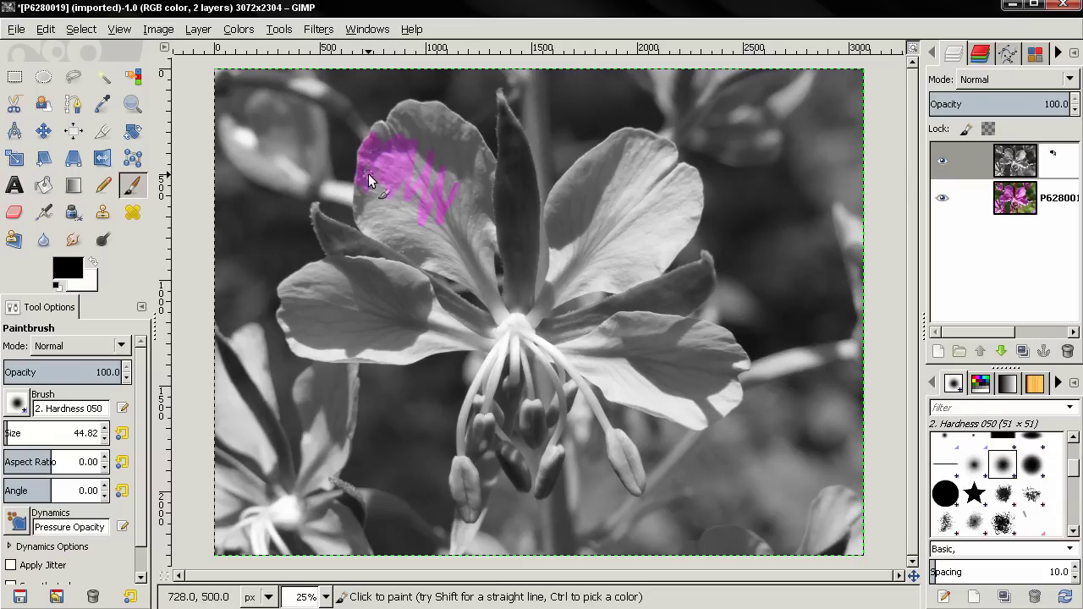
pyautogui.moveTo(368, 174)
pyautogui.mouseDown()
pyautogui.moveTo(388, 132)
pyautogui.moveTo(373, 129)
pyautogui.mouseUp()
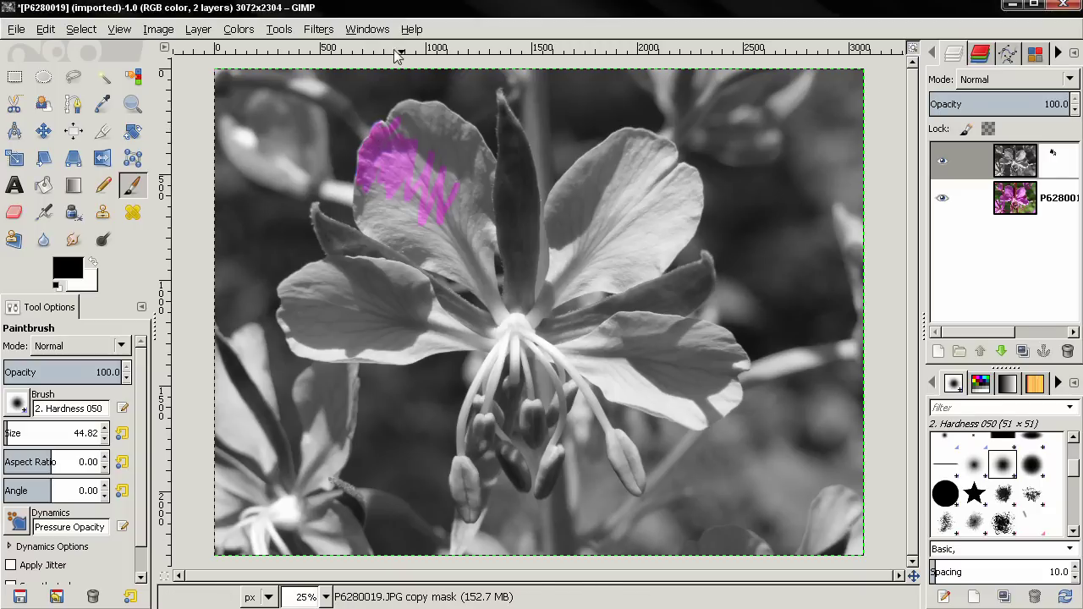
pyautogui.keyDown('ctrl'); pyautogui.scroll(2, 347, 144); pyautogui.keyUp('ctrl')
pyautogui.keyDown('ctrl'); pyautogui.scroll(4, 335, 162); pyautogui.keyUp('ctrl')
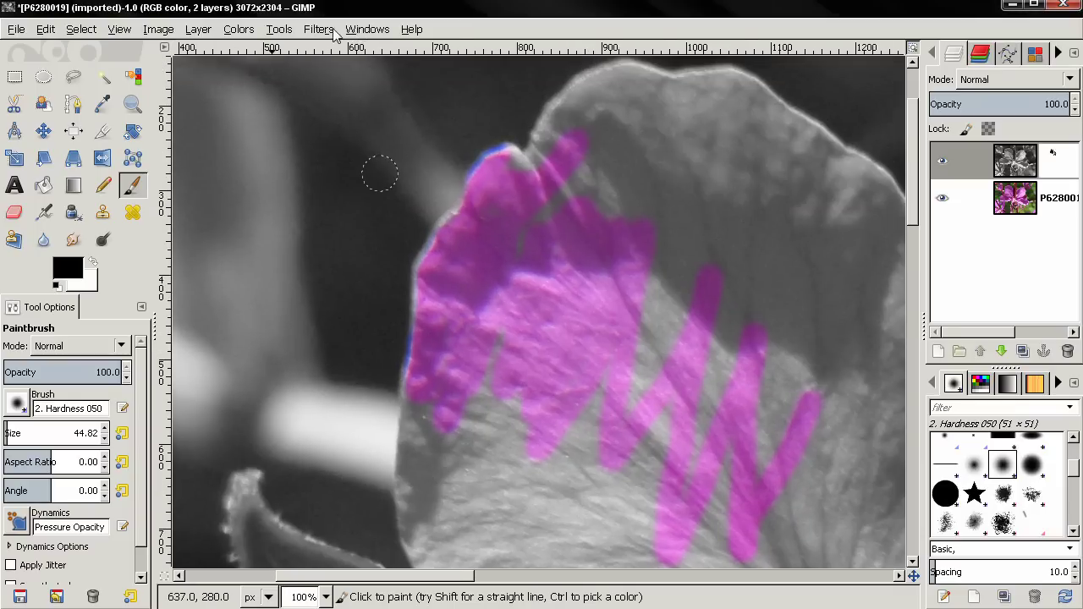
# - Apply a 5.0 px horizontal and vertical Gaussian blur to the painted layer mask
pyautogui.click(315, 30)
pyautogui.moveTo(372, 110)
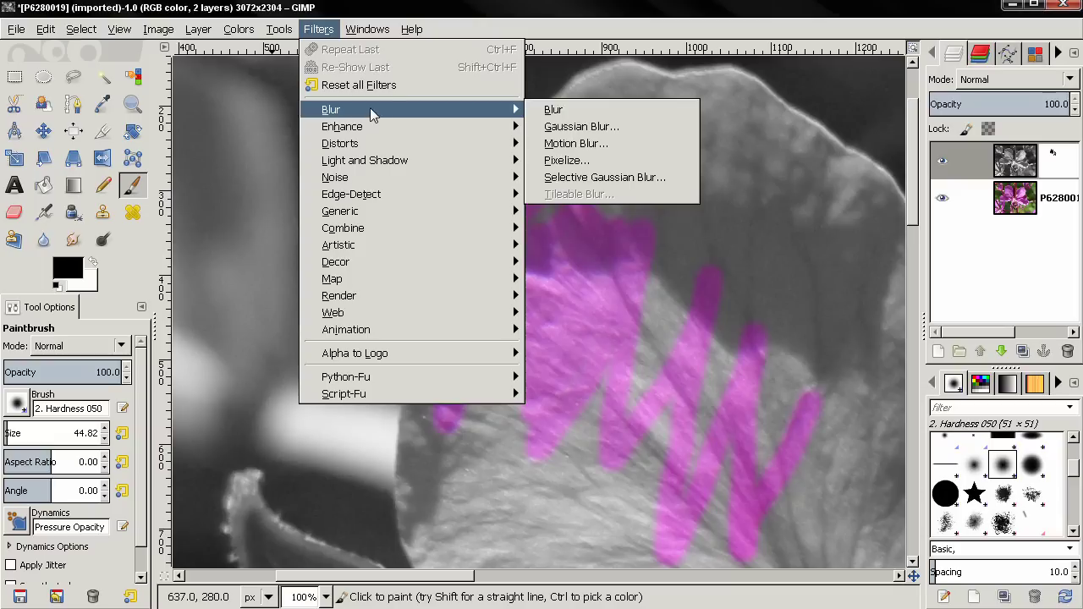
pyautogui.press('Escape')
pyautogui.press('Escape')
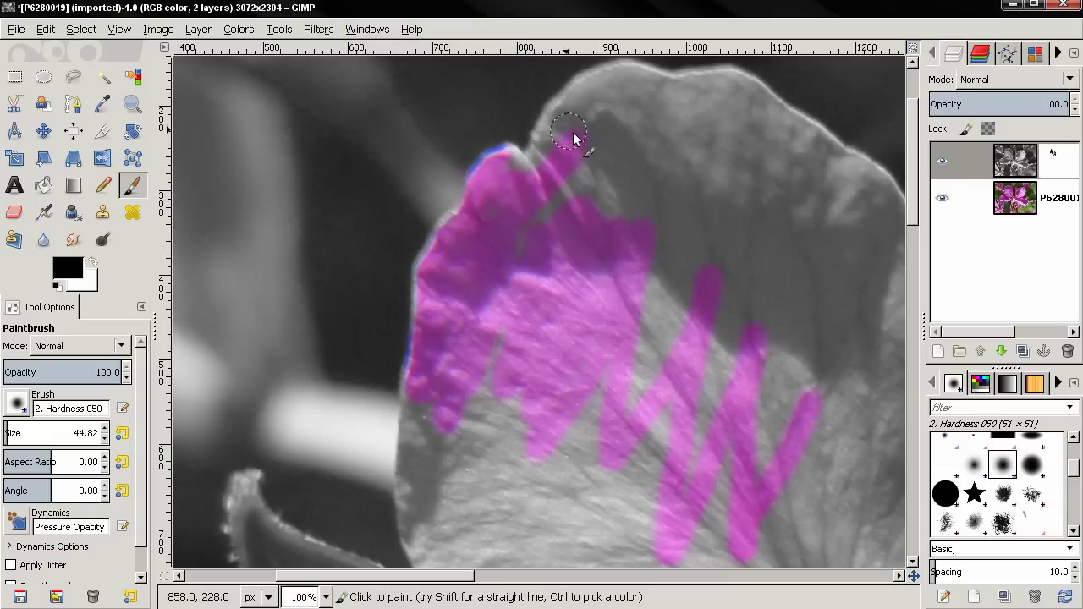
pyautogui.hotkey('shift', 'ctrl', 'f')
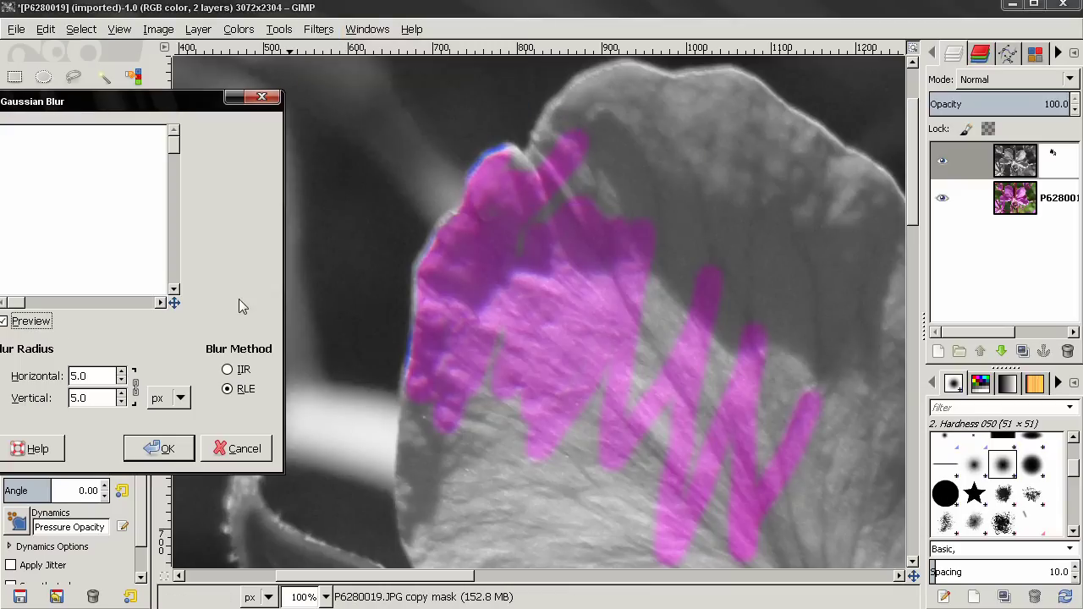
pyautogui.moveTo(173, 302); pyautogui.dragTo(192, 307)
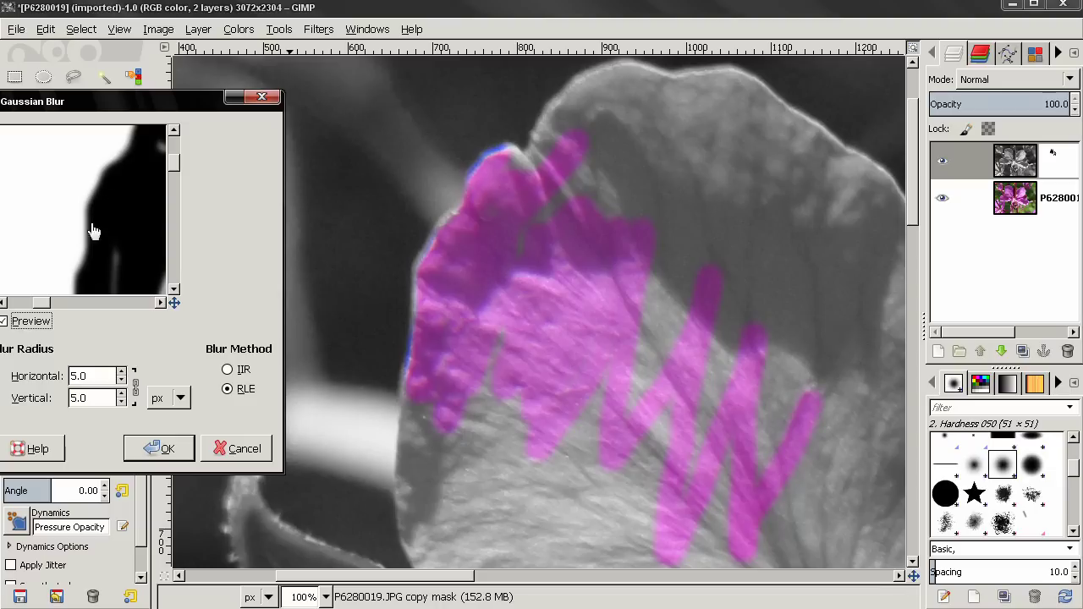
pyautogui.click(5, 322)
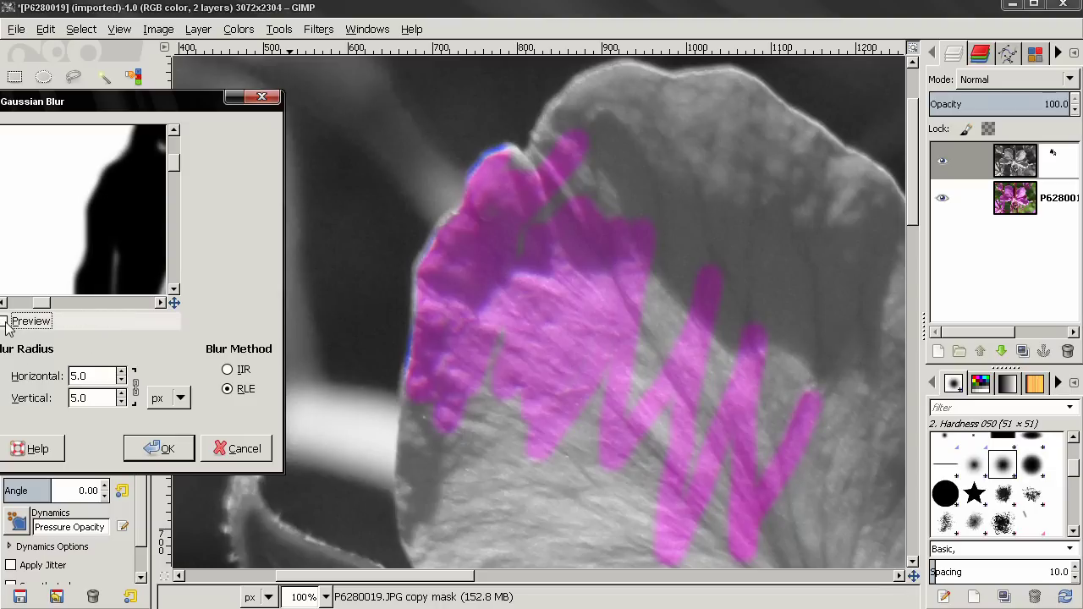
pyautogui.click(158, 448)
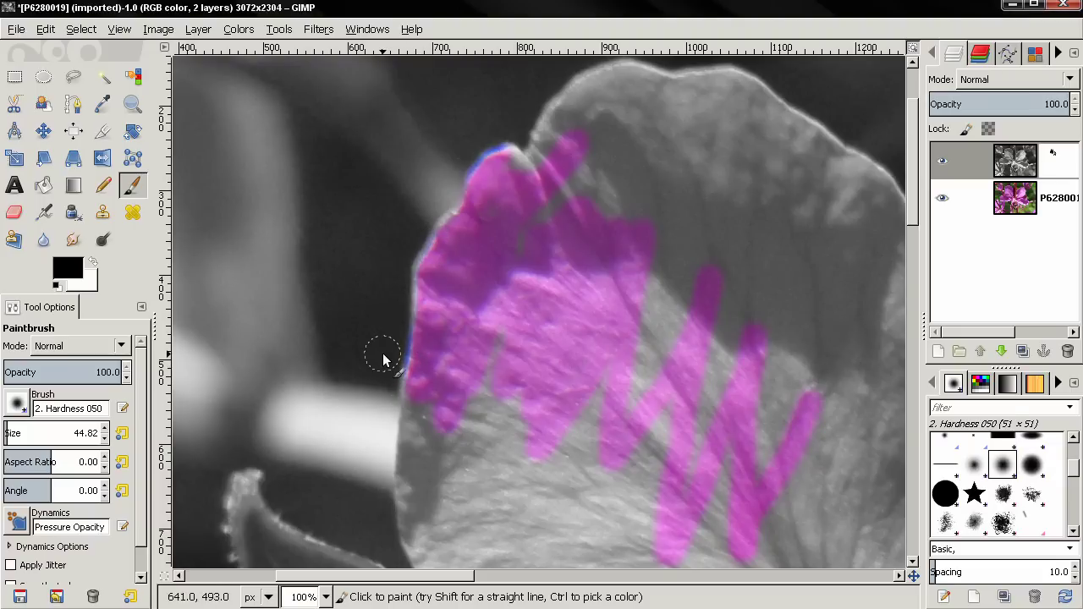
pyautogui.scroll(-3, 382, 334)
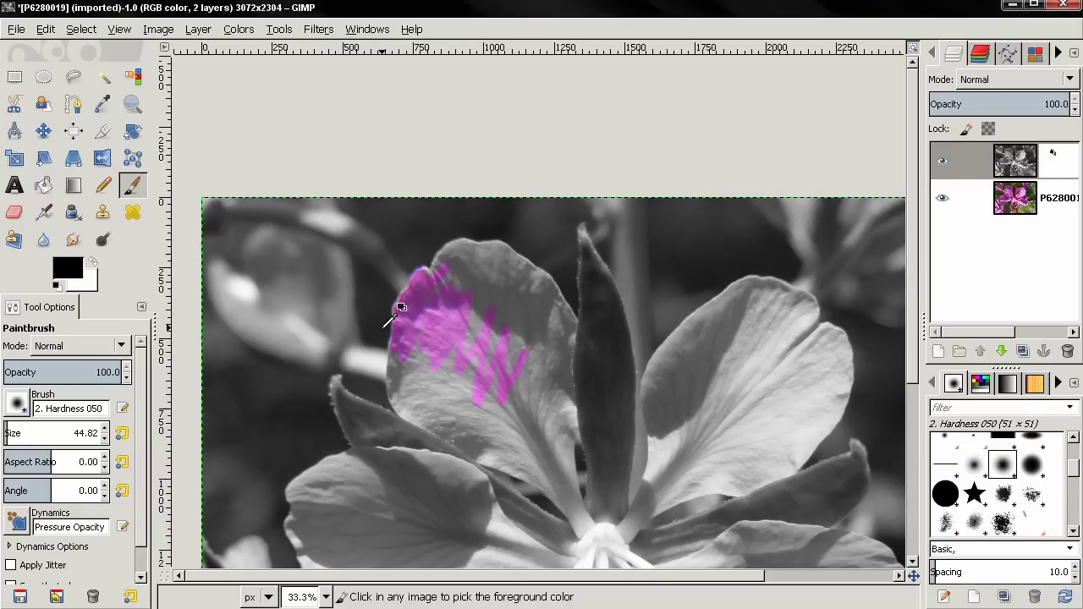
pyautogui.scroll(-1, 385, 326)
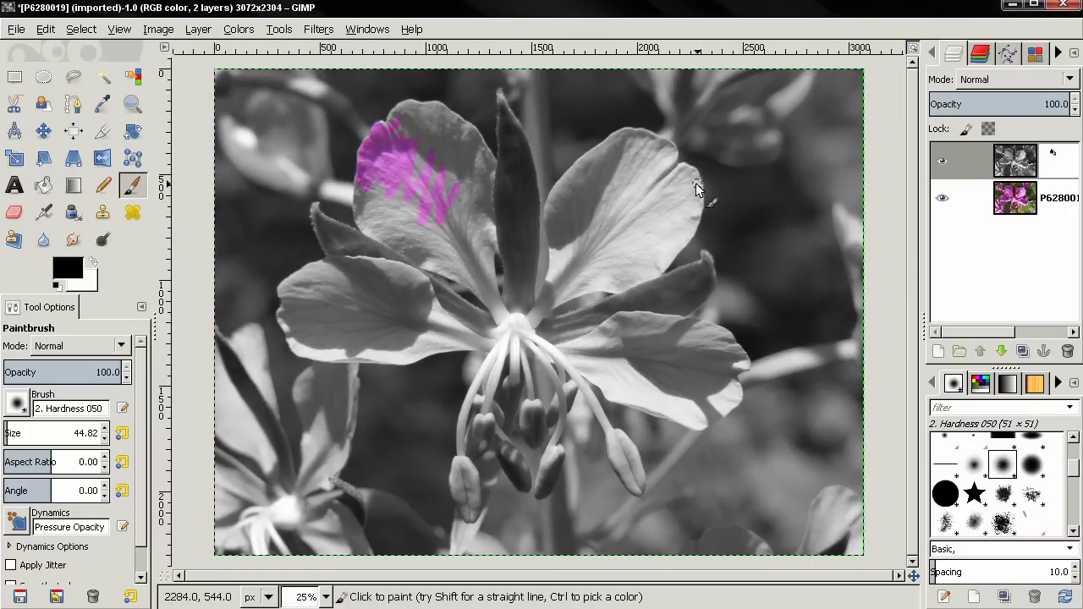